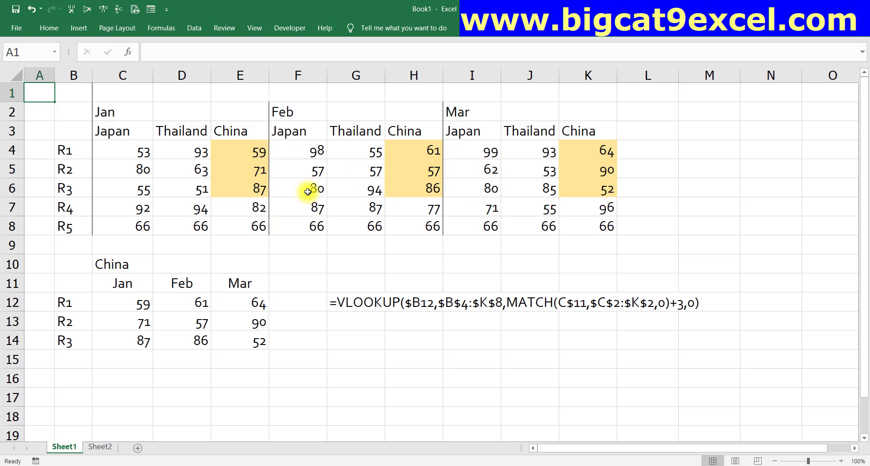
# Look over the finished VLOOKUP example on Sheet1, then switch to Sheet2.
pyautogui.moveTo(319, 275)
pyautogui.mouseDown()
pyautogui.moveTo(325, 318)
pyautogui.moveTo(722, 277)
pyautogui.mouseUp()
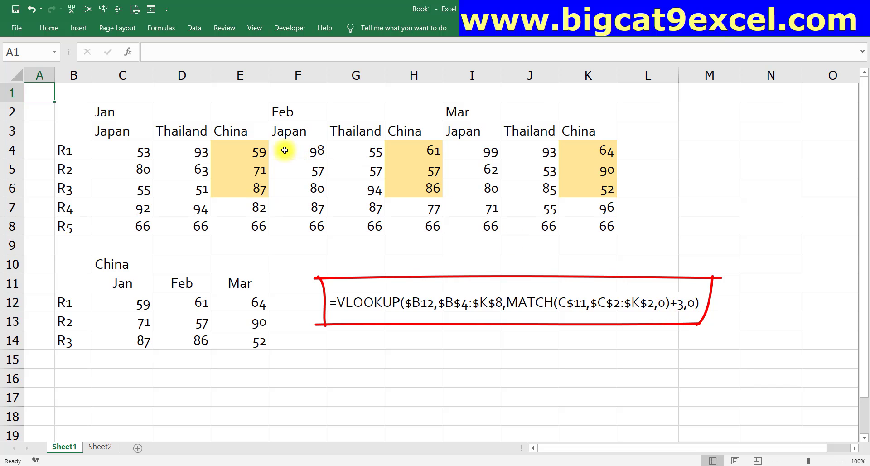
pyautogui.press('Escape')
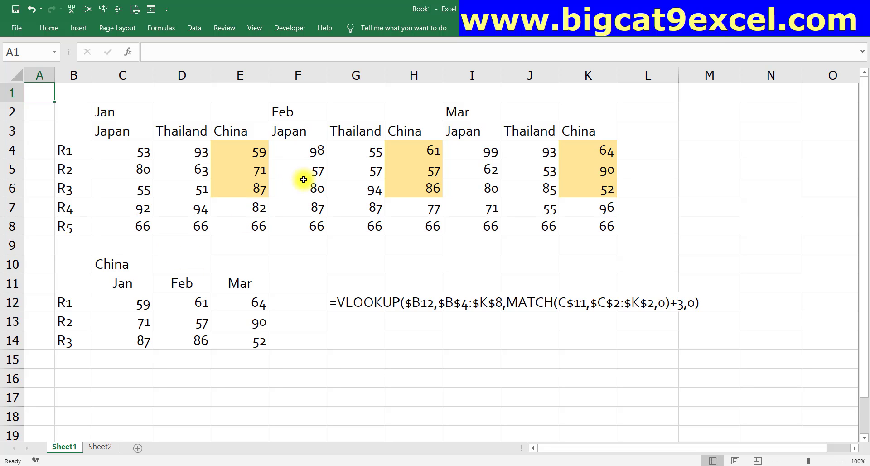
pyautogui.hotkey('ctrl', 'pagedown')
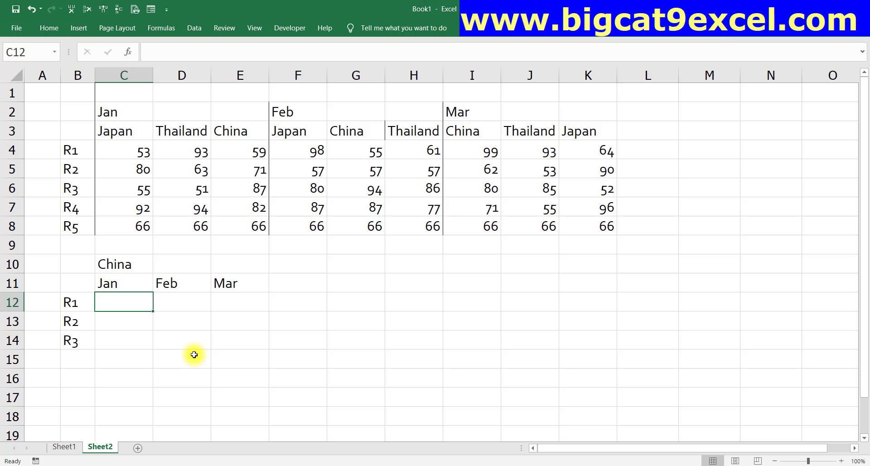
# Test-number row 1 with 1 in B1 and =B1+1 copied along to K1.
pyautogui.hotkey('ctrl', 'Home')
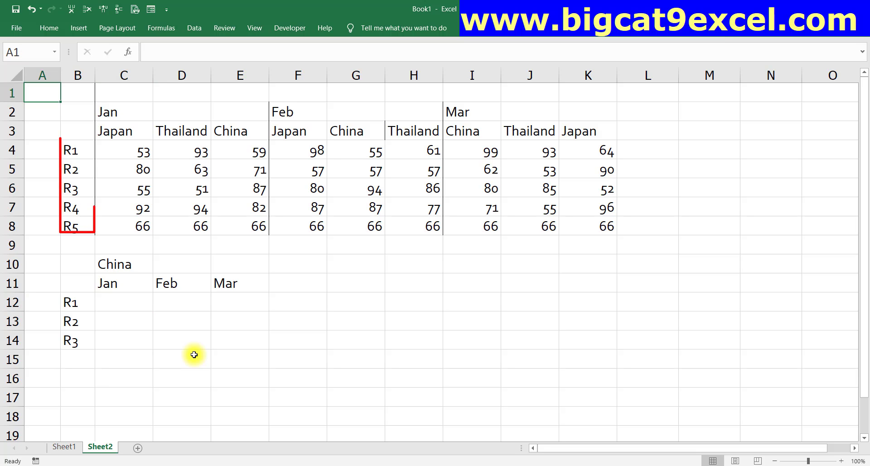
pyautogui.press('Right')
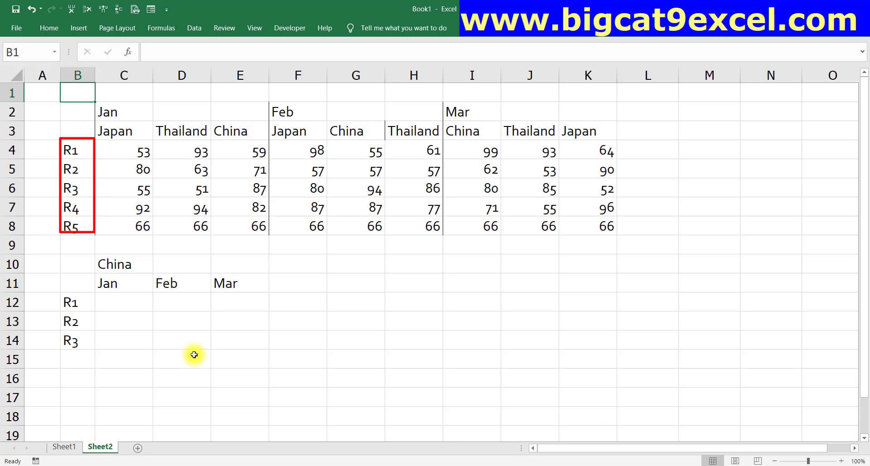
pyautogui.write('1')
pyautogui.press('Tab')
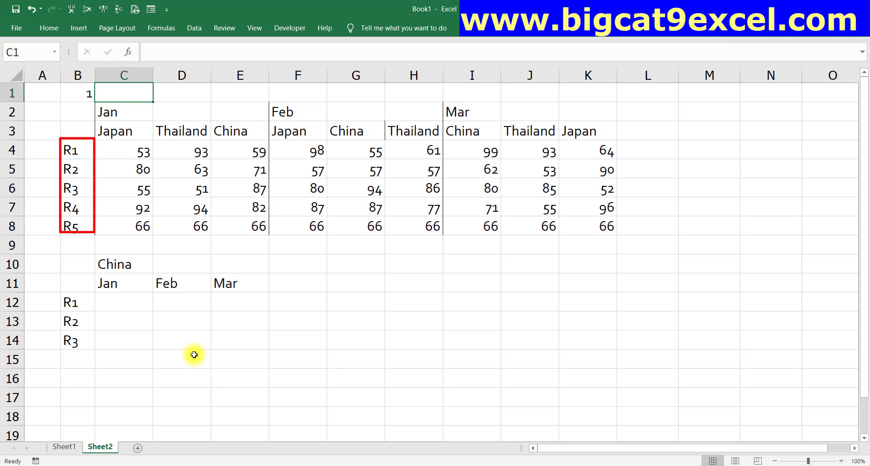
pyautogui.write('=B1+1')
pyautogui.press('Return')
pyautogui.press('Up')
pyautogui.hotkey('ctrl', 'c')
pyautogui.hotkey('shift', 'Right')
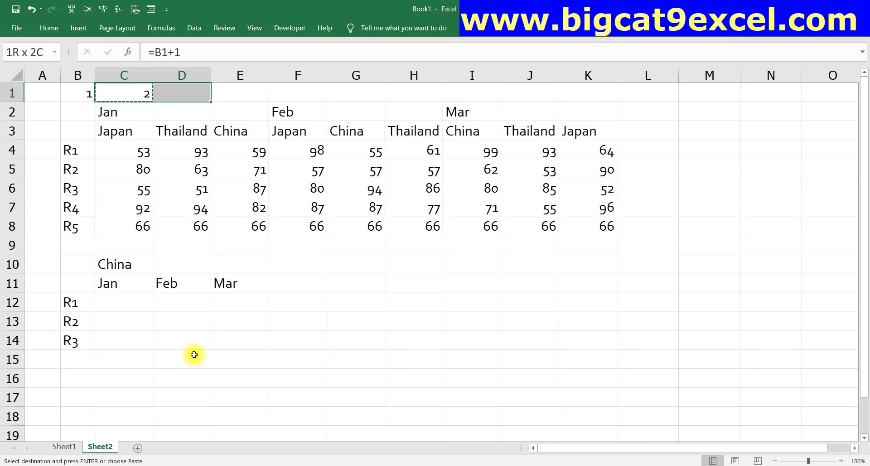
pyautogui.hotkey('shift', 'Right')
pyautogui.hotkey('shift', 'Right')
pyautogui.hotkey('shift', 'Right')
pyautogui.hotkey('shift', 'Right')
pyautogui.press('Return')
# Clear the test numbers from B1:K1.
pyautogui.hotkey('ctrl', 'Home')
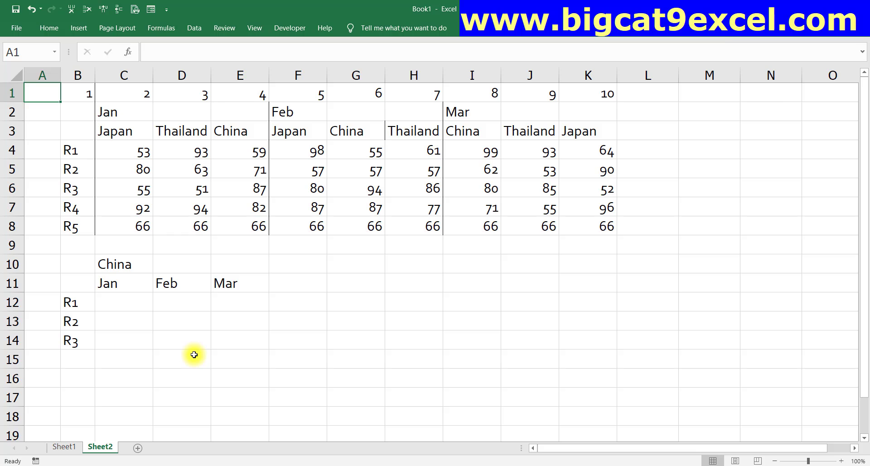
pyautogui.press('Right')
pyautogui.hotkey('ctrl', 'shift', 'Right')
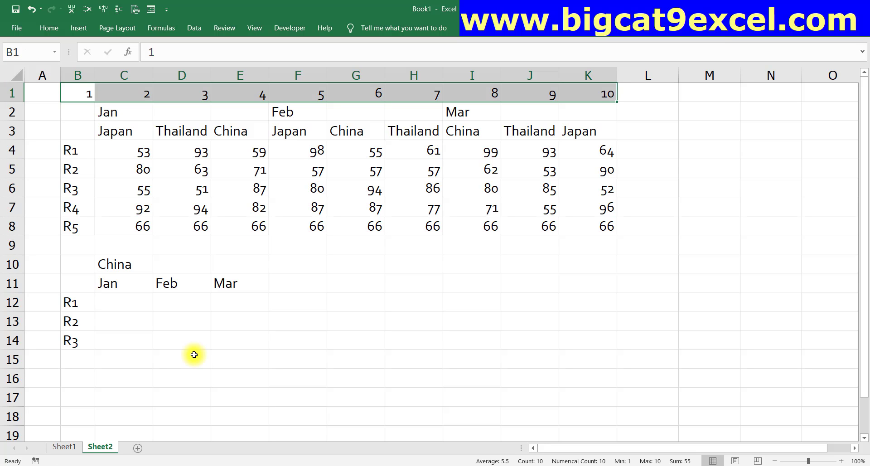
pyautogui.press('Delete')
pyautogui.hotkey('ctrl', 'shift', 'Left')
# Enter =IF(B3="China",COLUMN(A1),"") in B1 and copy it across B1:K1.
pyautogui.write('=')
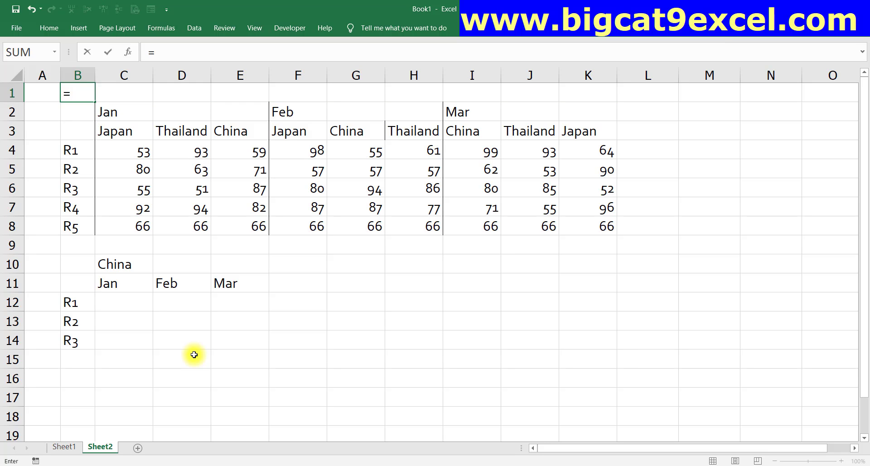
pyautogui.write('if(')
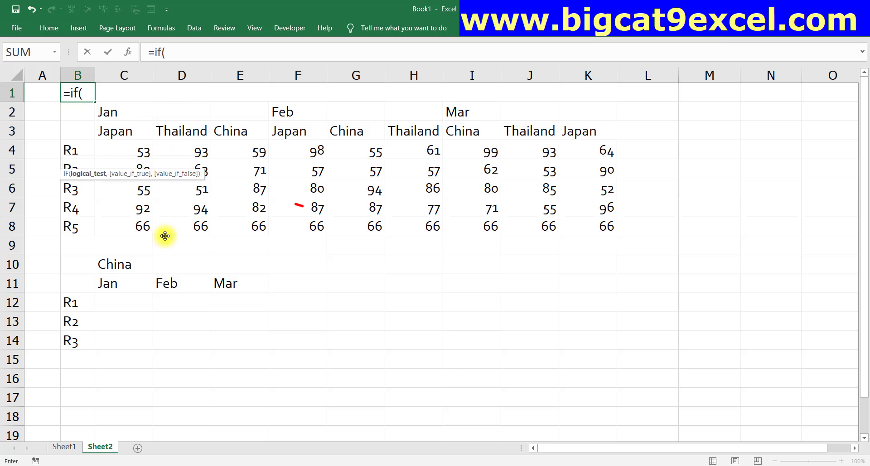
pyautogui.click(82, 134)
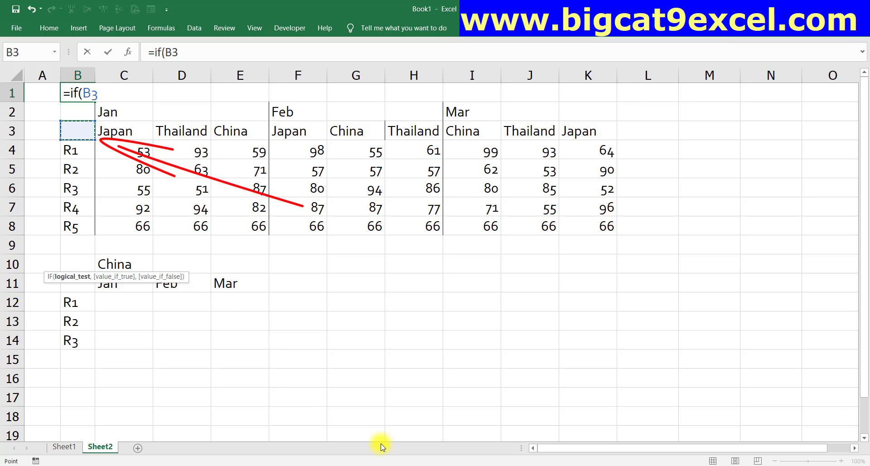
pyautogui.write('="')
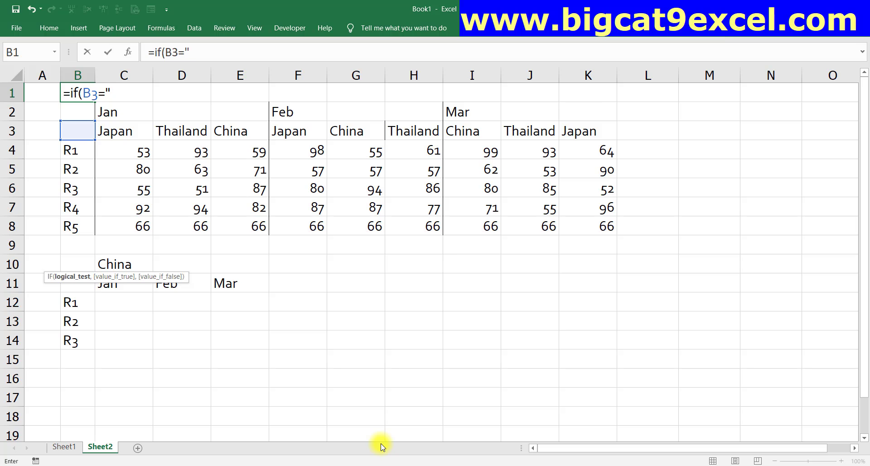
pyautogui.write('China"')
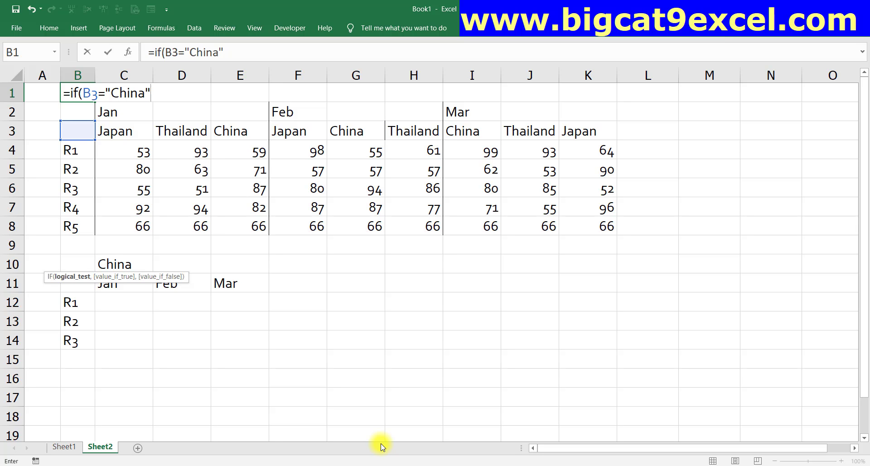
pyautogui.write(',')
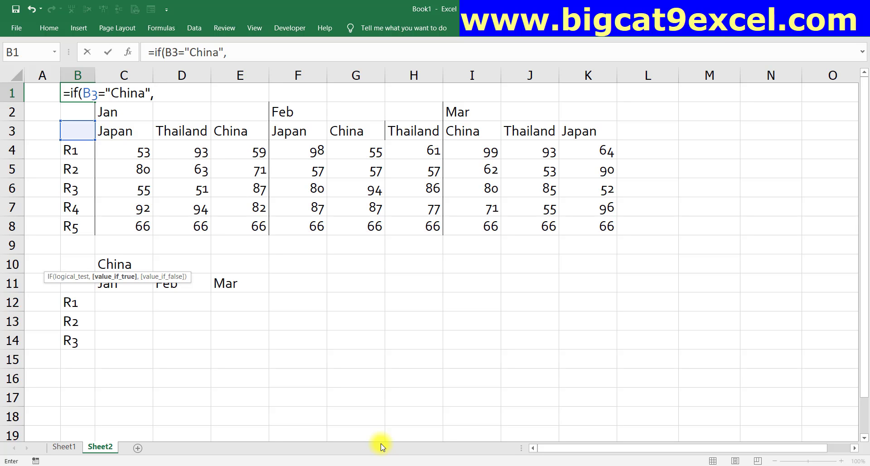
pyautogui.write('colu')
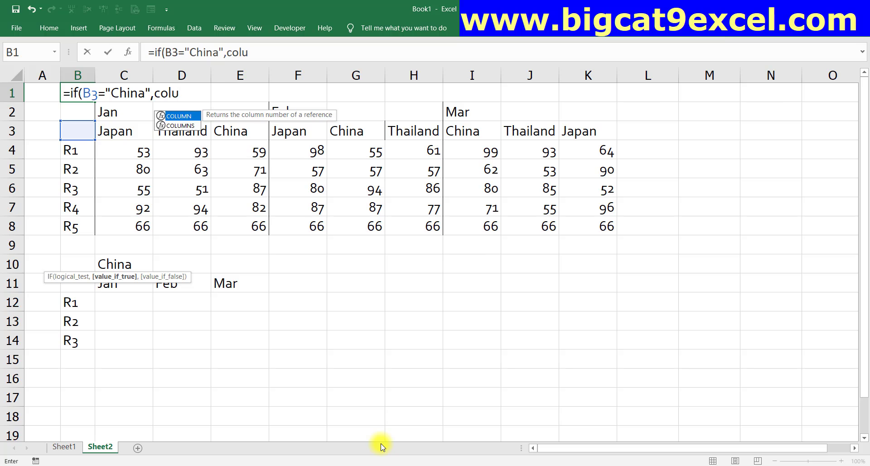
pyautogui.press('Tab')
pyautogui.write('a')
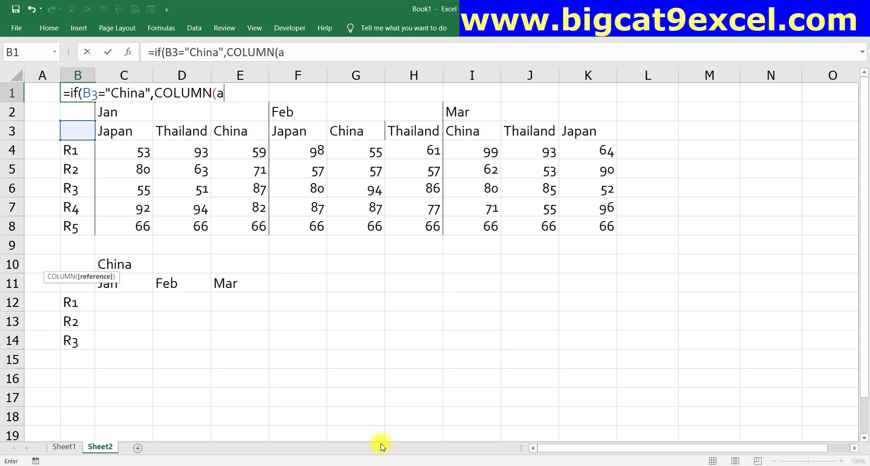
pyautogui.write('1')
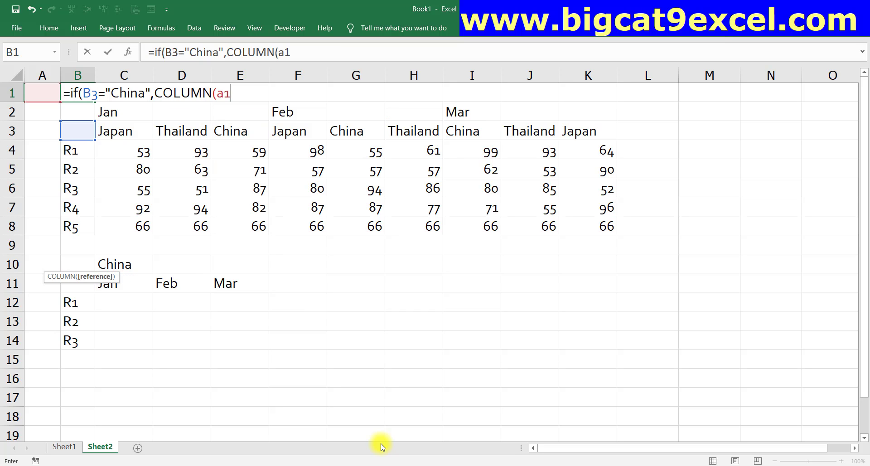
pyautogui.press('F4')
pyautogui.press('F4')
pyautogui.press('F4')
pyautogui.press('F4')
pyautogui.write('),"")')
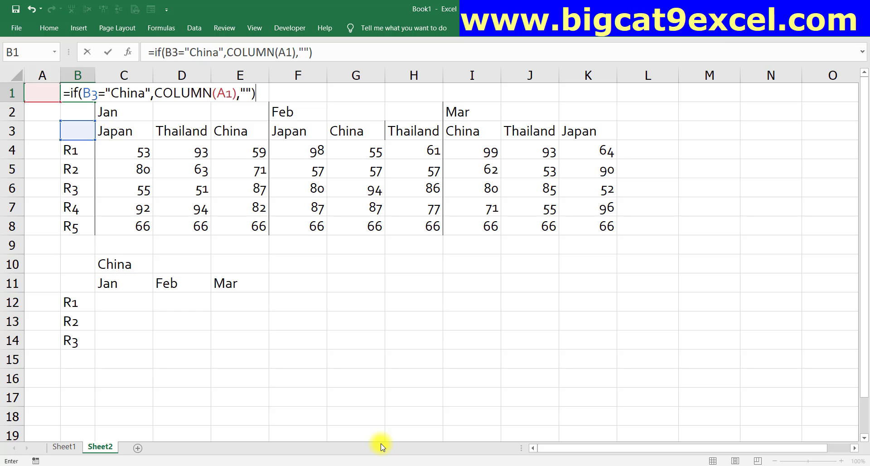
pyautogui.hotkey('ctrl', 'Return')
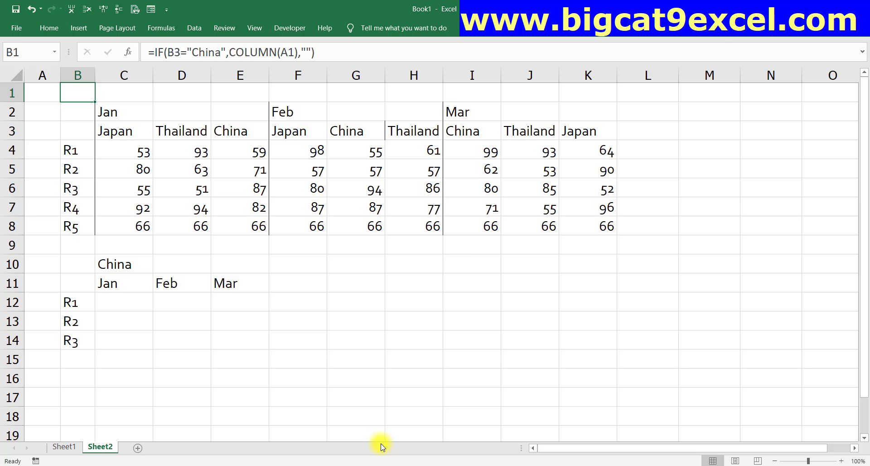
pyautogui.hotkey('ctrl', 'c')
pyautogui.hotkey('shift', 'Right')
pyautogui.hotkey('shift', 'Right')
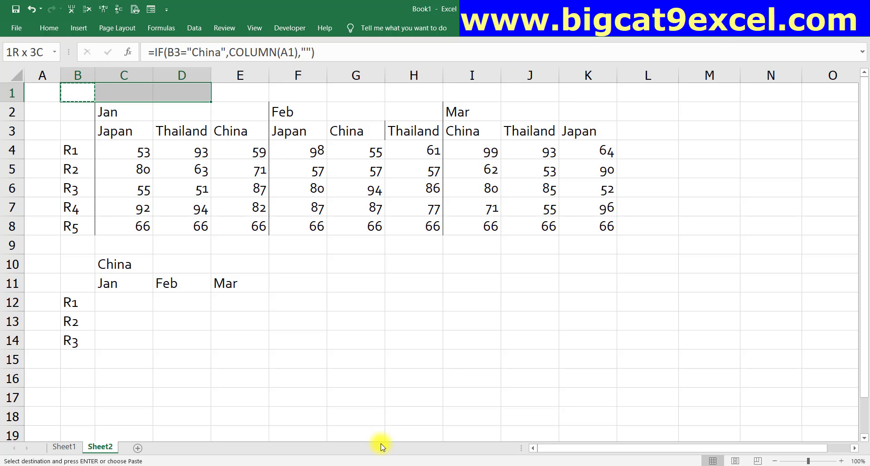
pyautogui.hotkey('shift', 'Right')
pyautogui.hotkey('shift', 'Right')
pyautogui.hotkey('shift', 'Right')
pyautogui.hotkey('shift', 'Right')
pyautogui.press('Return')
# Enter =SMALL($B$1:$K$1,COLUMN(A$1)) in C12.
pyautogui.click(124, 302)
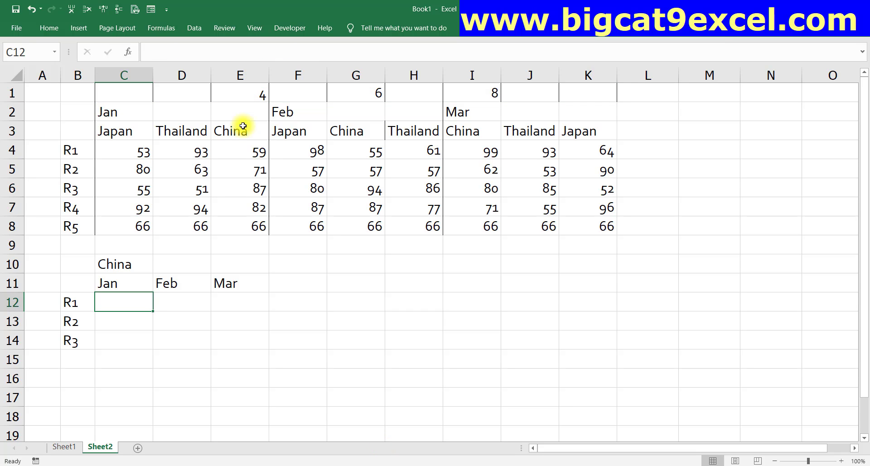
pyautogui.write('=')
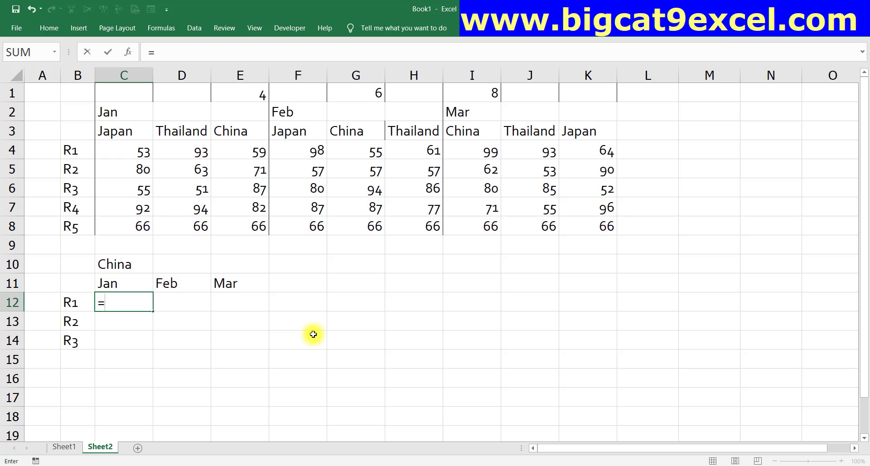
pyautogui.write('sm')
pyautogui.press('Tab')
pyautogui.press('Up')
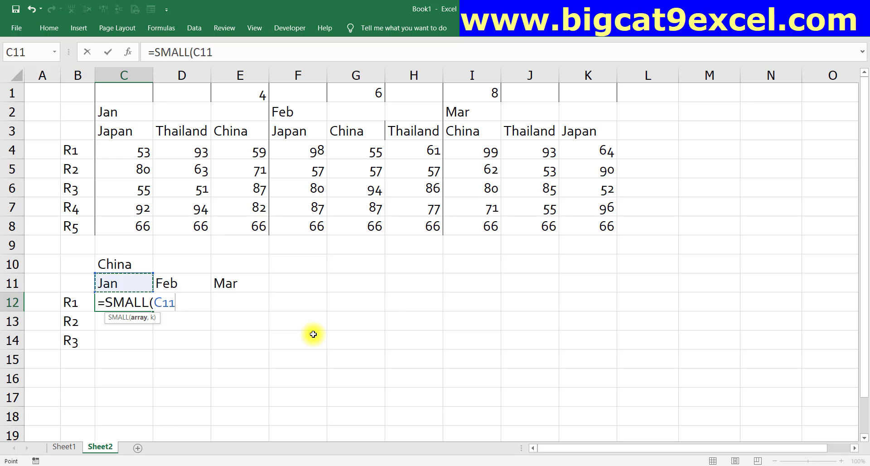
pyautogui.press('Up')
pyautogui.press('Up')
pyautogui.press('Up')
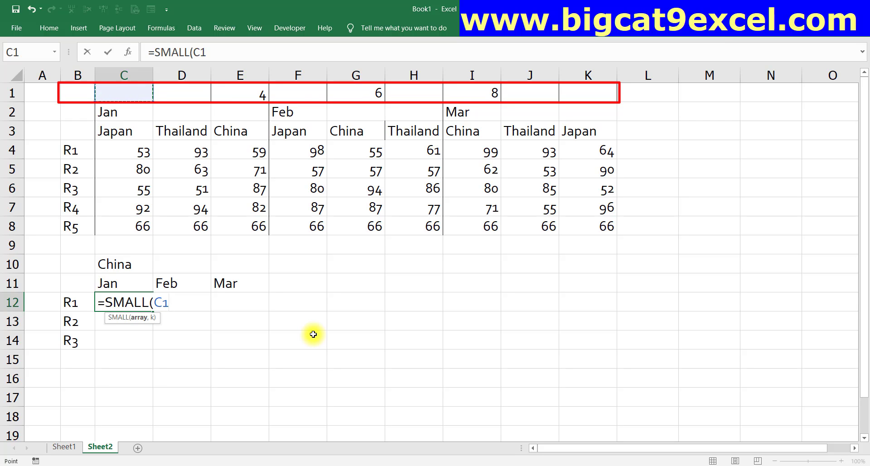
pyautogui.press('Left')
pyautogui.hotkey('shift', 'Right')
pyautogui.hotkey('shift', 'Right')
pyautogui.hotkey('shift', 'Right')
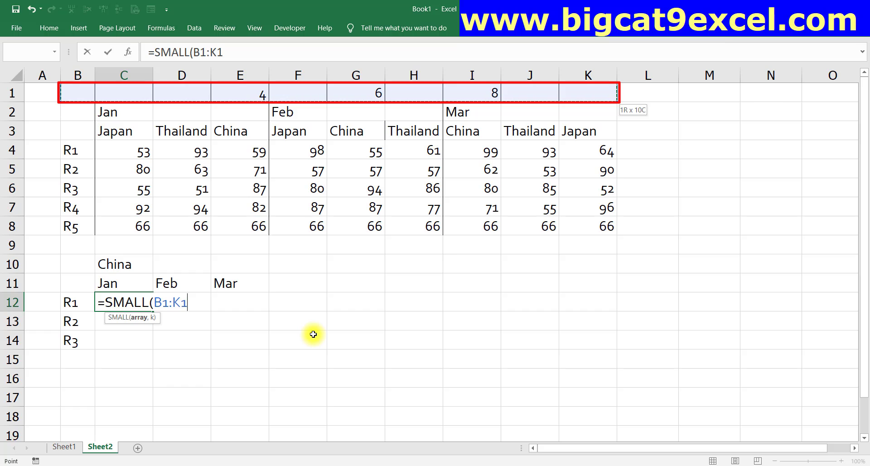
pyautogui.press('F4')
pyautogui.write('$K$1,')
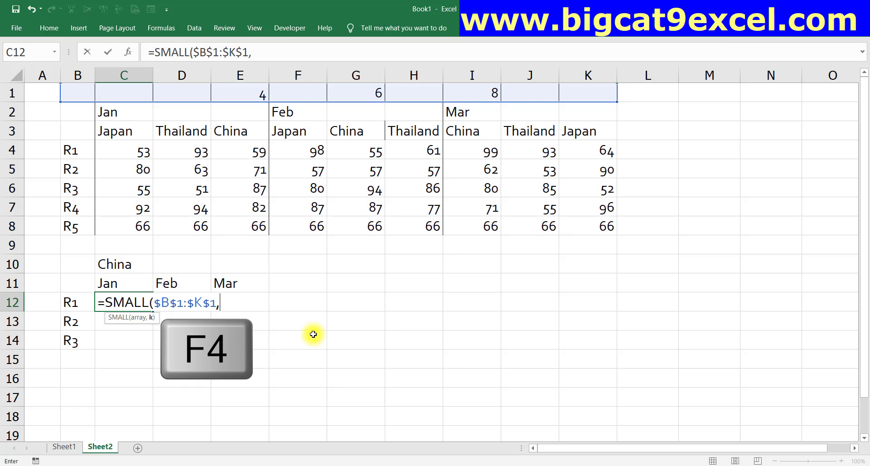
pyautogui.write('col')
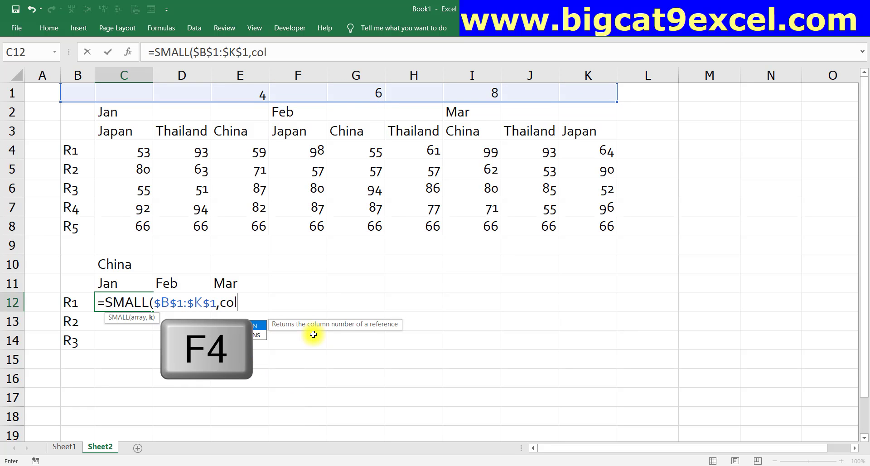
pyautogui.press('Tab')
pyautogui.write('a1')
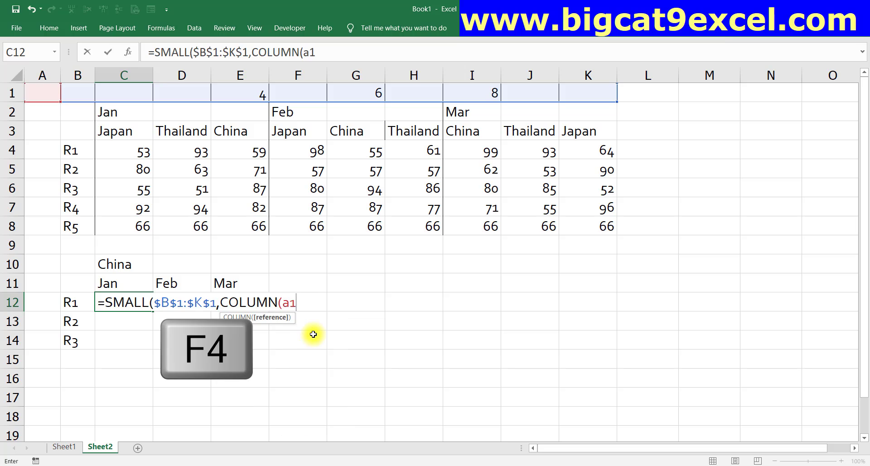
pyautogui.press('F4')
pyautogui.press('F4')
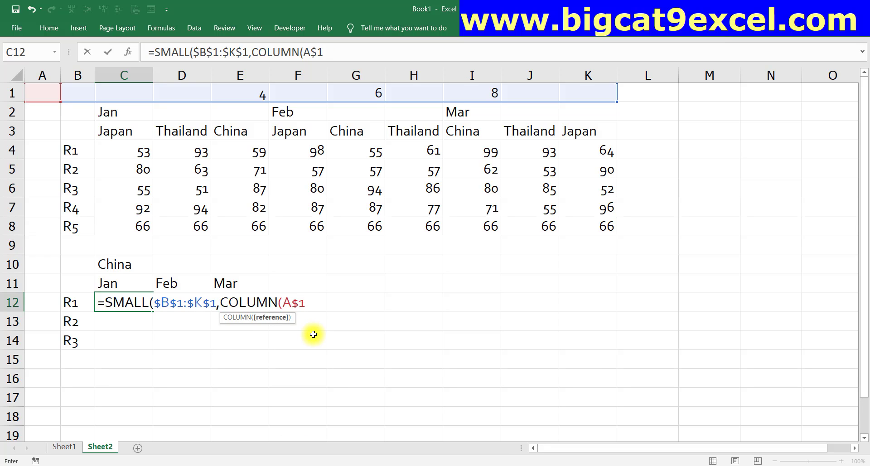
pyautogui.write(')')
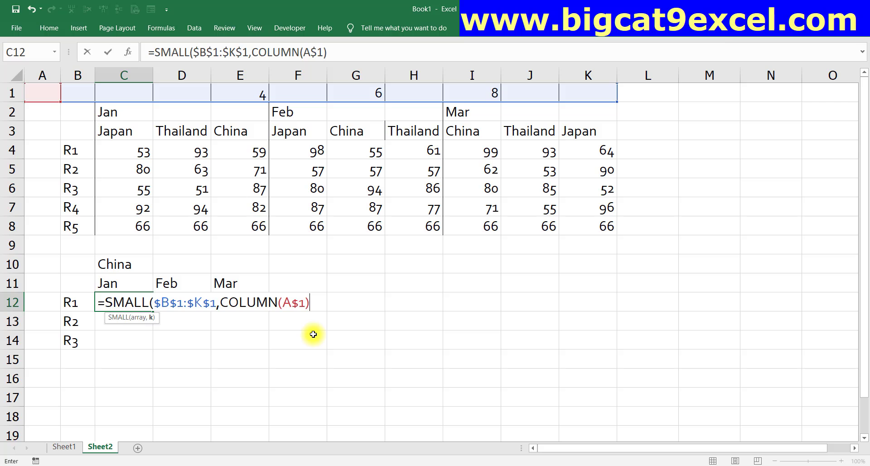
pyautogui.write(')')
pyautogui.hotkey('ctrl', 'Return')
# Copy the SMALL formula across C12:E14 so each row shows 4, 6, 8.
pyautogui.hotkey('ctrl', 'c')
pyautogui.hotkey('shift', 'Right')
pyautogui.hotkey('shift', 'Right')
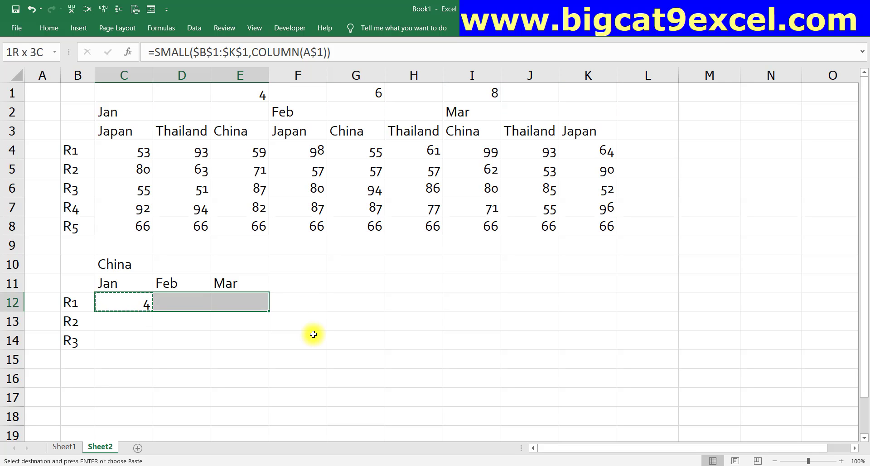
pyautogui.hotkey('ctrl', 'v')
pyautogui.press('Down')
pyautogui.hotkey('shift', 'Down')
pyautogui.hotkey('shift', 'Right')
pyautogui.hotkey('shift', 'Right')
pyautogui.press('Return')
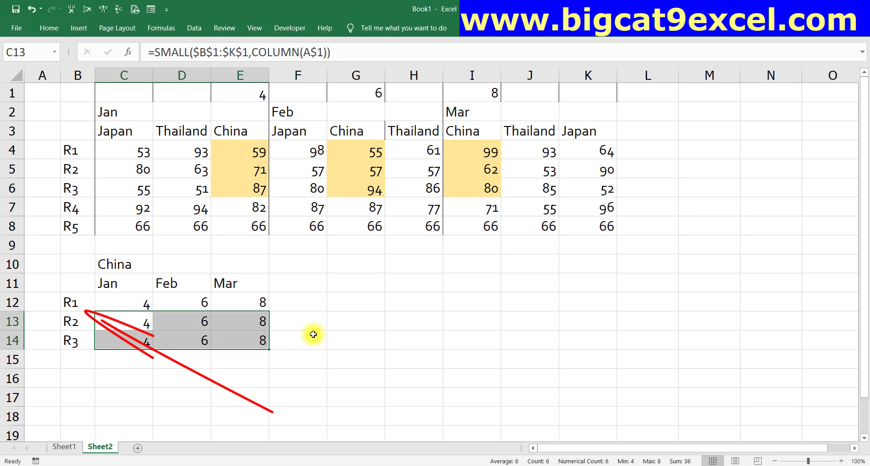
pyautogui.press('Up')
# Insert VLOOKUP( before SMALL in C12's formula.
pyautogui.press('F2')
pyautogui.press('Home')
pyautogui.press('Right')
pyautogui.write('VLOOKUP(')
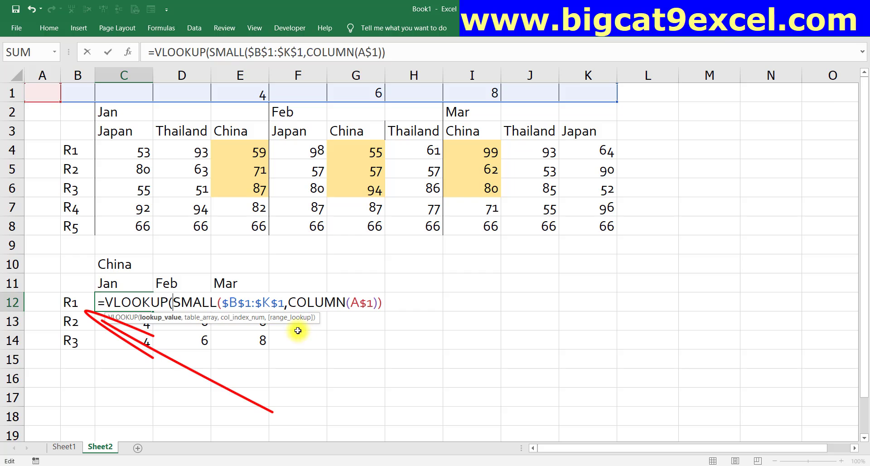
# Give C12's VLOOKUP the lookup value $B12 and the table range $B$4:$K$8.
pyautogui.click(73, 302)
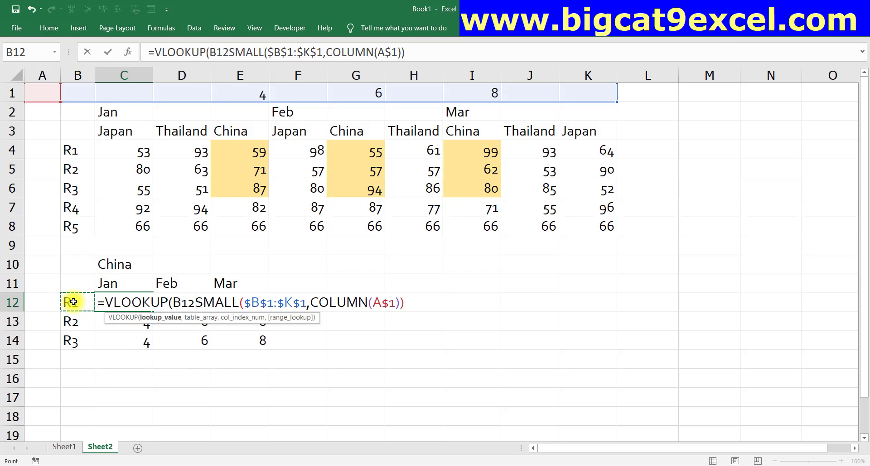
pyautogui.press('F4')
pyautogui.press('F4')
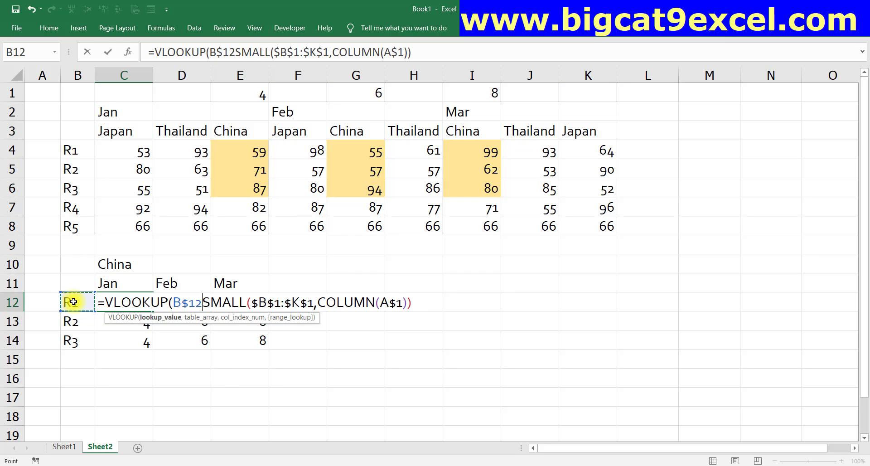
pyautogui.press('F4')
pyautogui.write(',')
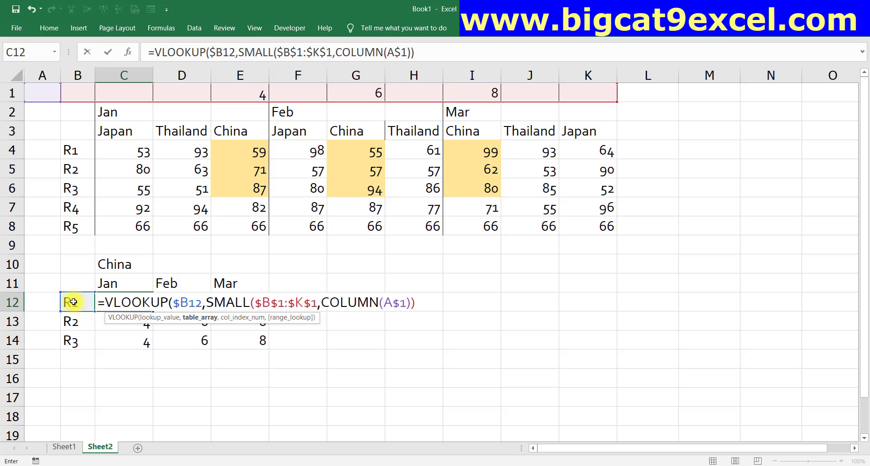
pyautogui.click(73, 152)
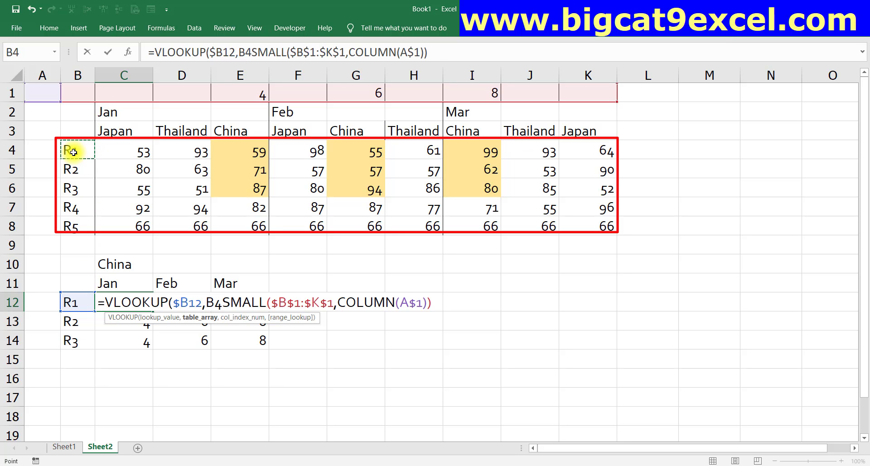
pyautogui.hotkey('ctrl', 'shift', 'Down')
pyautogui.hotkey('ctrl', 'shift', 'Right')
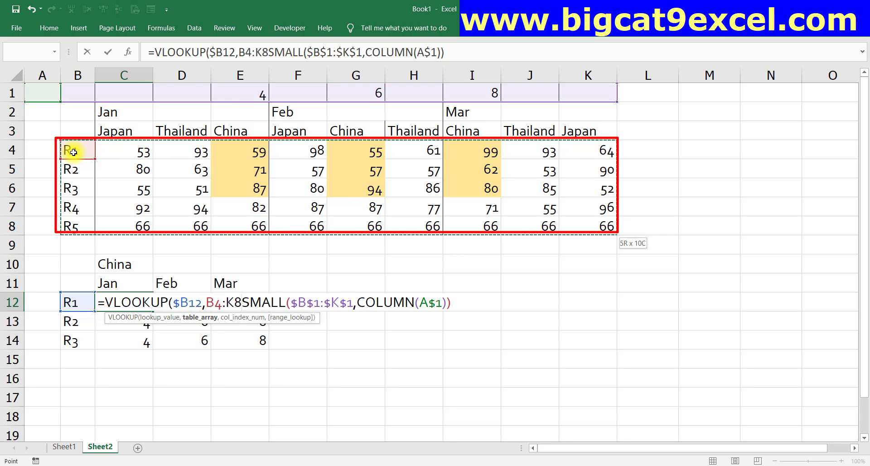
pyautogui.press('F4')
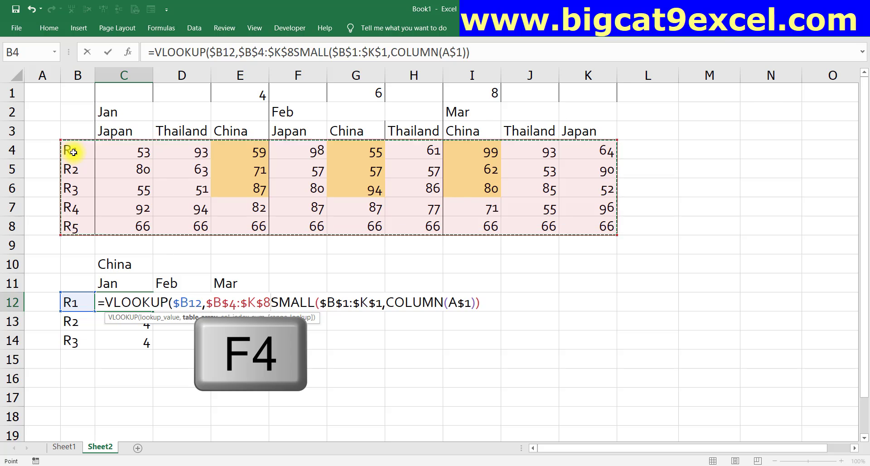
pyautogui.write(',')
pyautogui.write(',')
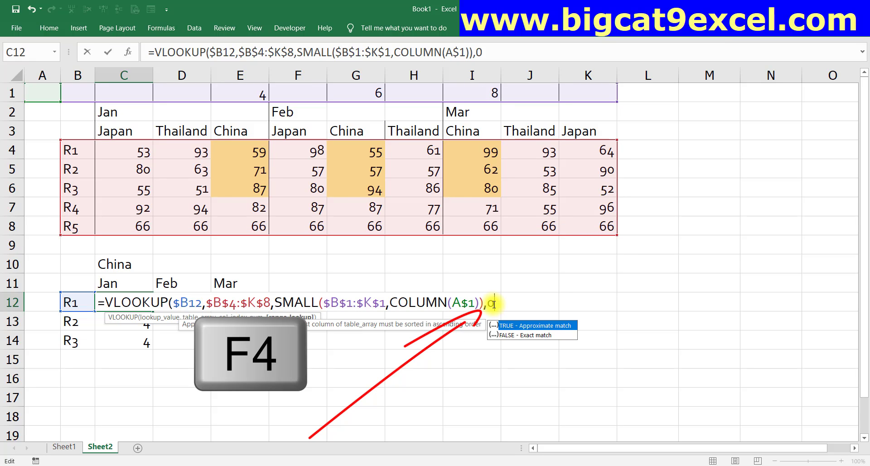
pyautogui.write('F')
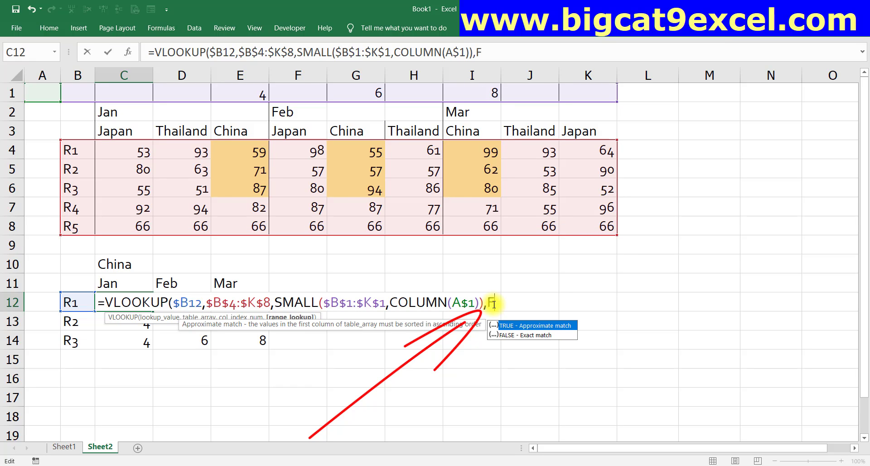
pyautogui.write('ALSE)')
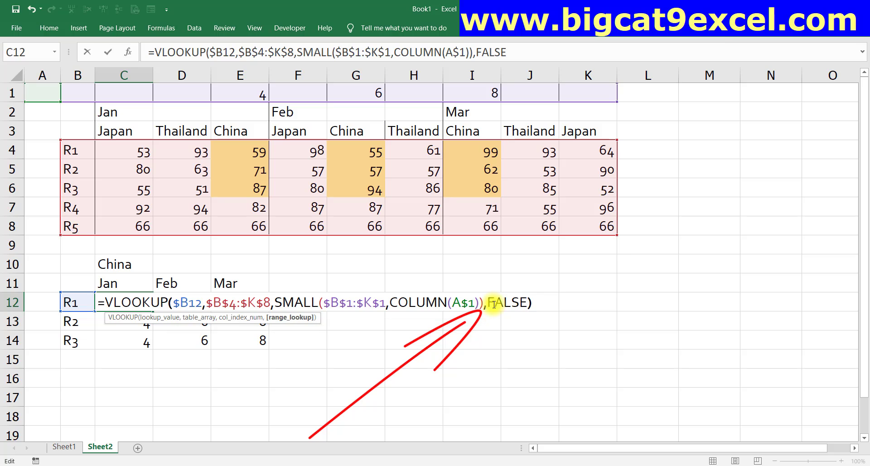
pyautogui.press('BackSpace')
pyautogui.press('BackSpace')
pyautogui.press('BackSpace')
pyautogui.press('BackSpace')
pyautogui.press('BackSpace')
pyautogui.press('BackSpace')
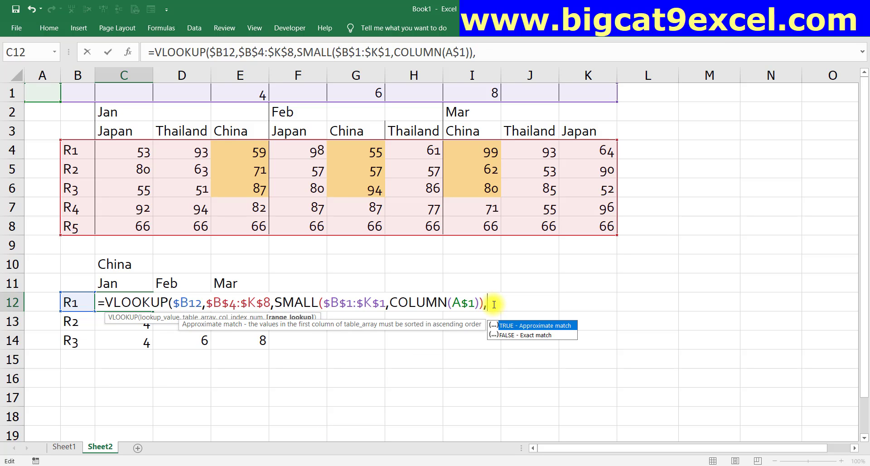
# Finish the VLOOKUP with exact match 0 and copy it across C12:E14.
pyautogui.write('0)')
pyautogui.hotkey('ctrl', 'Return')
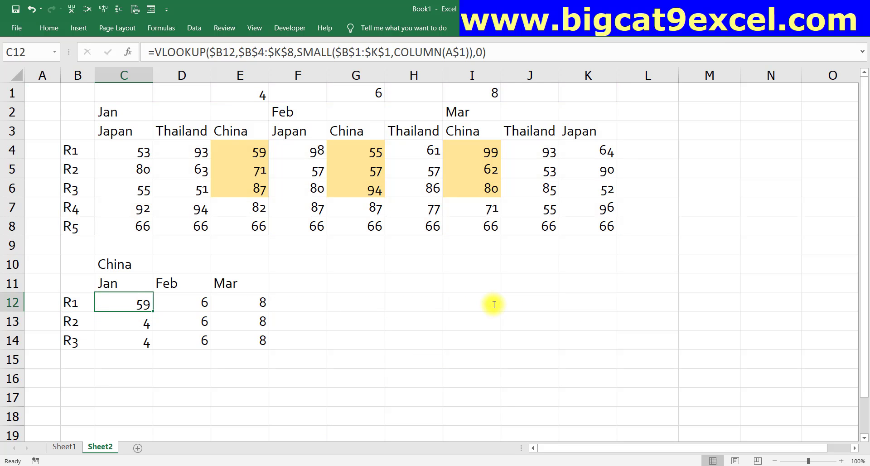
pyautogui.hotkey('ctrl', 'c')
pyautogui.hotkey('shift', 'Right')
pyautogui.hotkey('shift', 'Right')
pyautogui.hotkey('shift', 'Down')
pyautogui.hotkey('shift', 'Down')
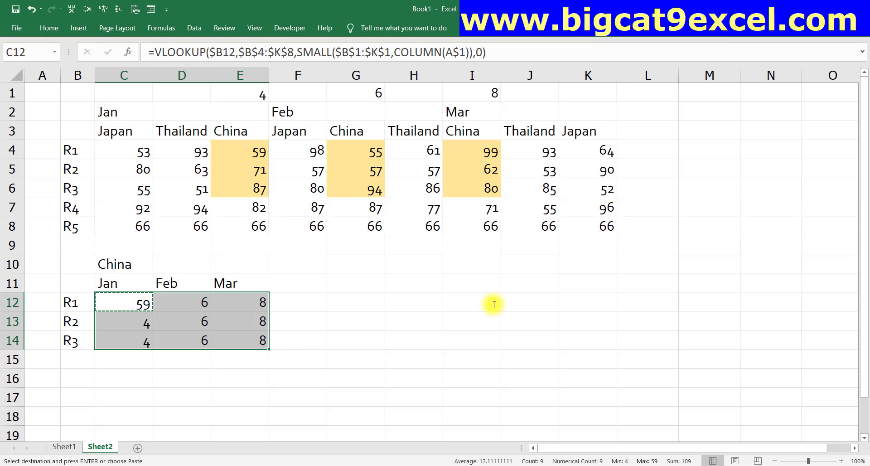
pyautogui.press('Return')
# Show C12's formula text in G12 with =FORMULATEXT(C12).
pyautogui.press('Right')
pyautogui.press('Right')
pyautogui.press('Right')
pyautogui.press('Right')
pyautogui.write('=F')
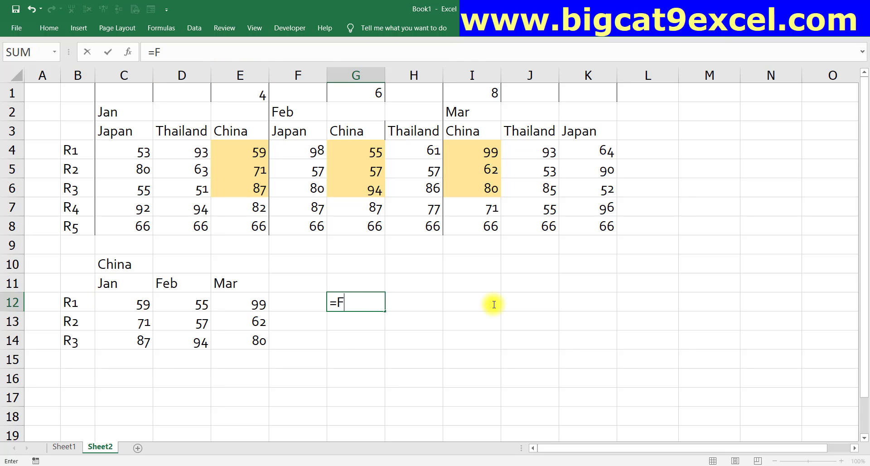
pyautogui.write('ORM')
pyautogui.press('Tab')
pyautogui.press('Left')
pyautogui.press('Left')
pyautogui.press('Left')
pyautogui.press('Left')
pyautogui.press('Return')
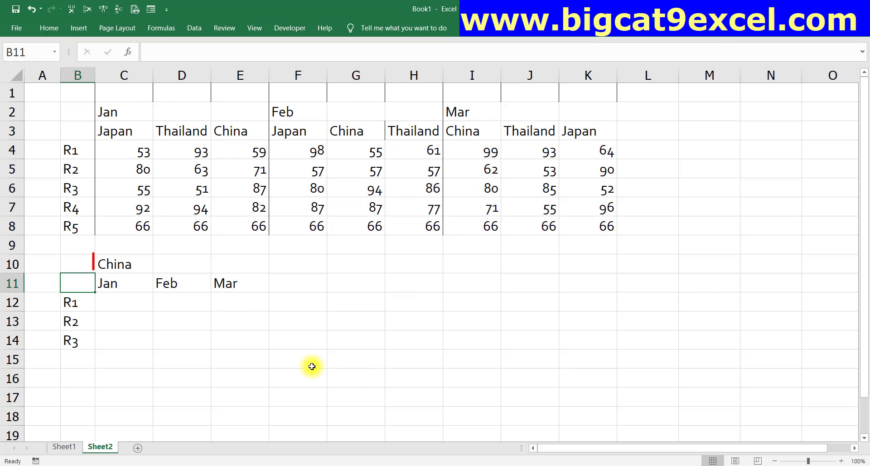
# Enter the comparison =$C$10=$B$3:$K$3 in C12.
pyautogui.press('Down')
pyautogui.press('Right')
pyautogui.write('=')
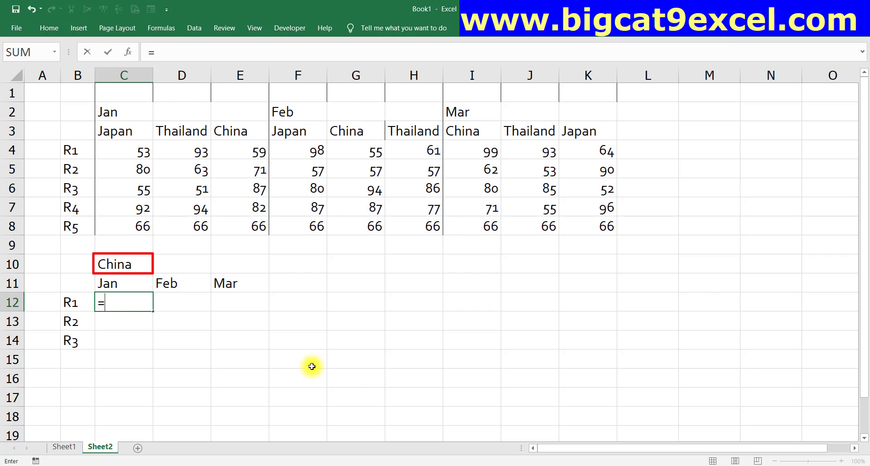
pyautogui.press('Up')
pyautogui.press('Up')
pyautogui.press('F4')
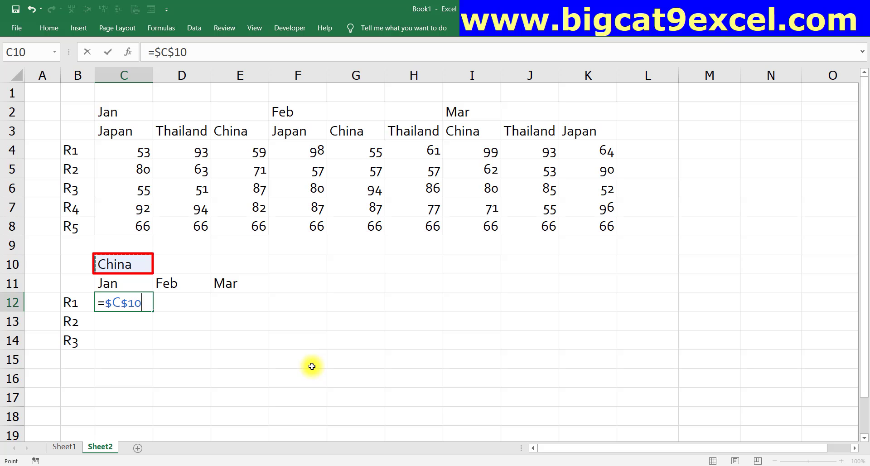
pyautogui.write('=')
pyautogui.hotkey('ctrl', 'Home')
pyautogui.press('Right')
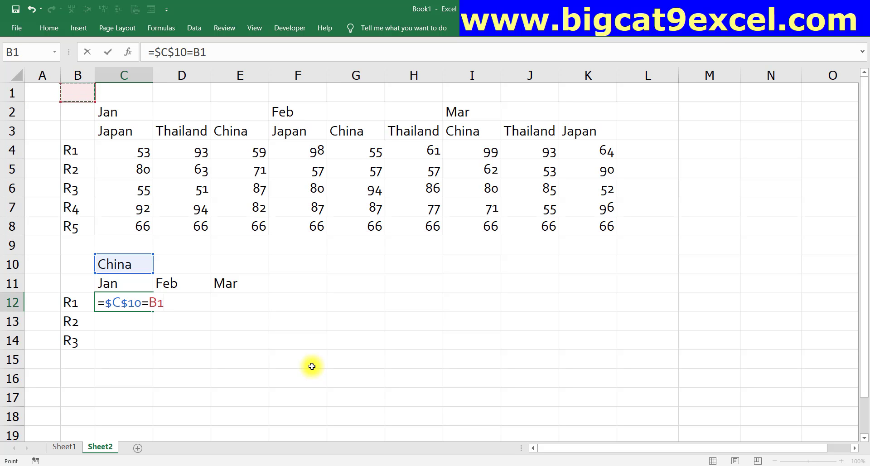
pyautogui.press('Down')
pyautogui.press('Down')
pyautogui.hotkey('ctrl', 'shift', 'Right')
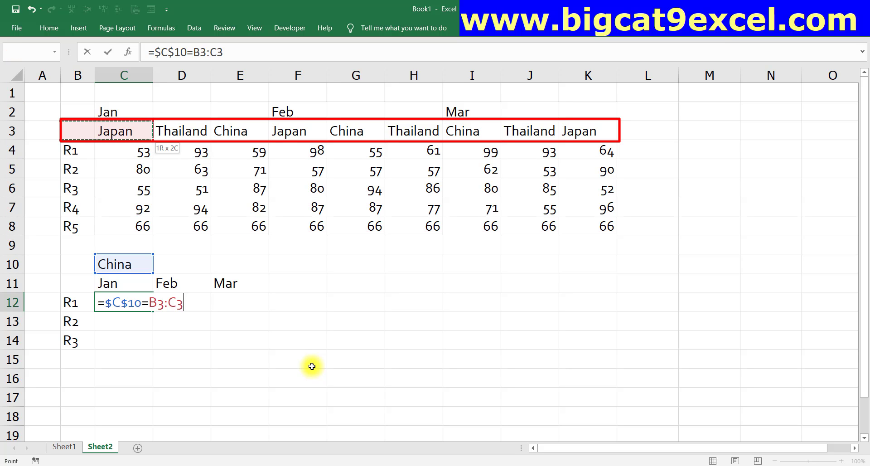
pyautogui.hotkey('ctrl', 'shift', 'Right')
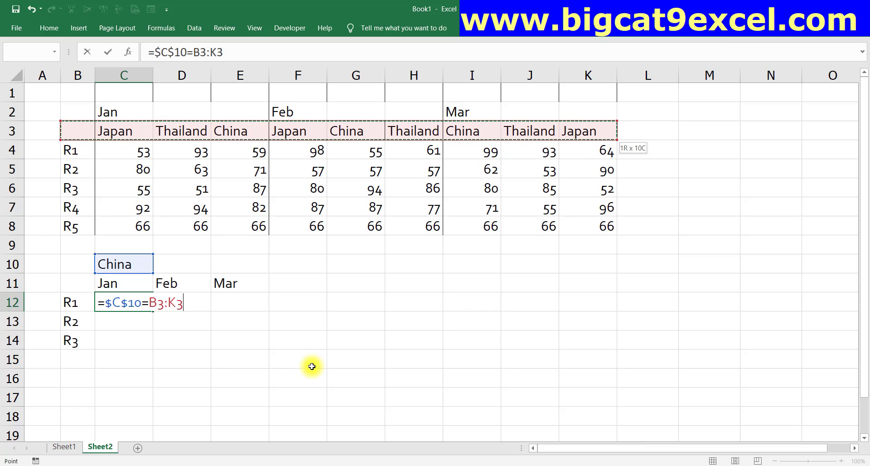
pyautogui.press('F4')
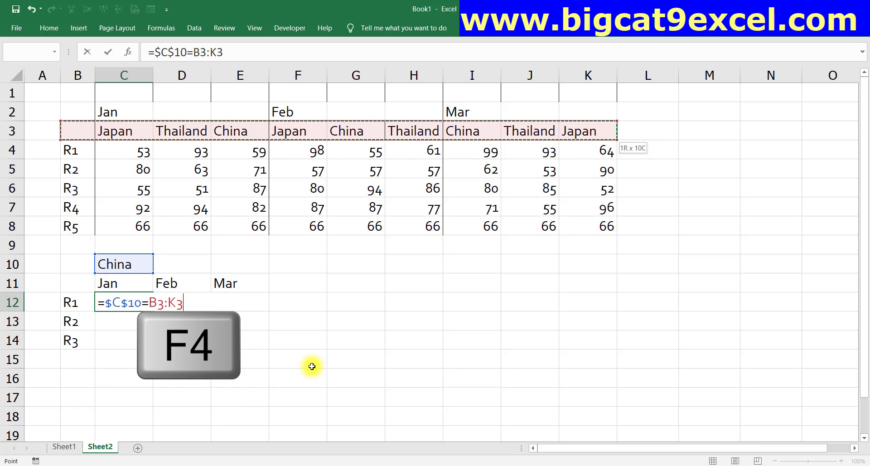
pyautogui.press('F4')
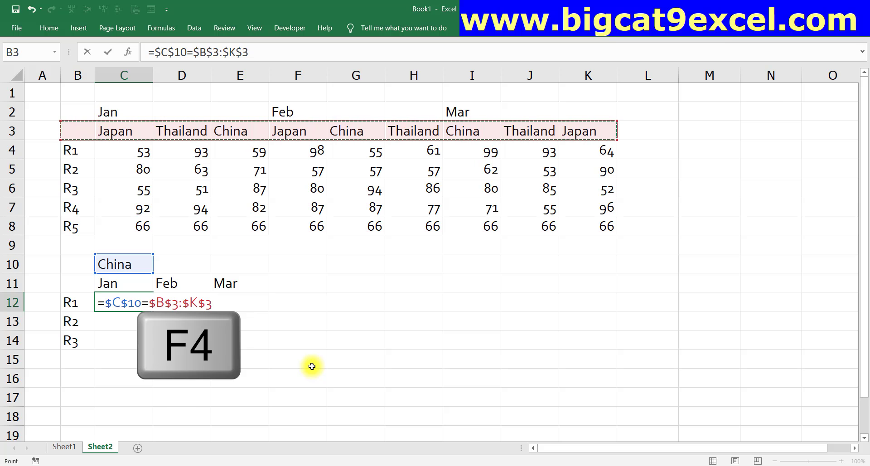
pyautogui.hotkey('ctrl', 'Return')
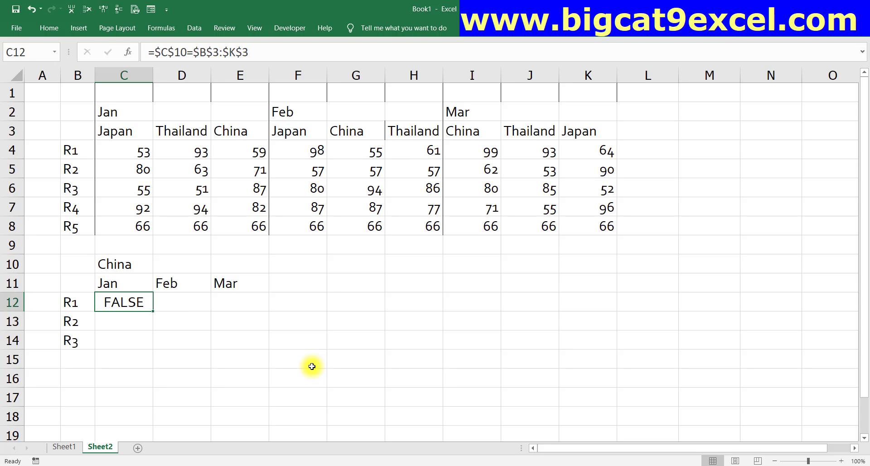
# Evaluate the comparison to its TRUE/FALSE array, restore it, and begin wrapping it in COLUMN(.
pyautogui.press('F2')
pyautogui.press('F9')
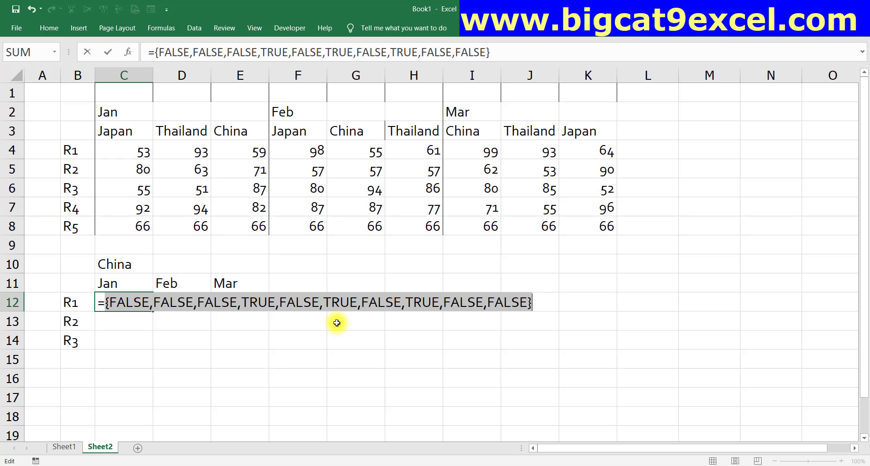
pyautogui.hotkey('ctrl', 'z')
pyautogui.write('COLUMN(')
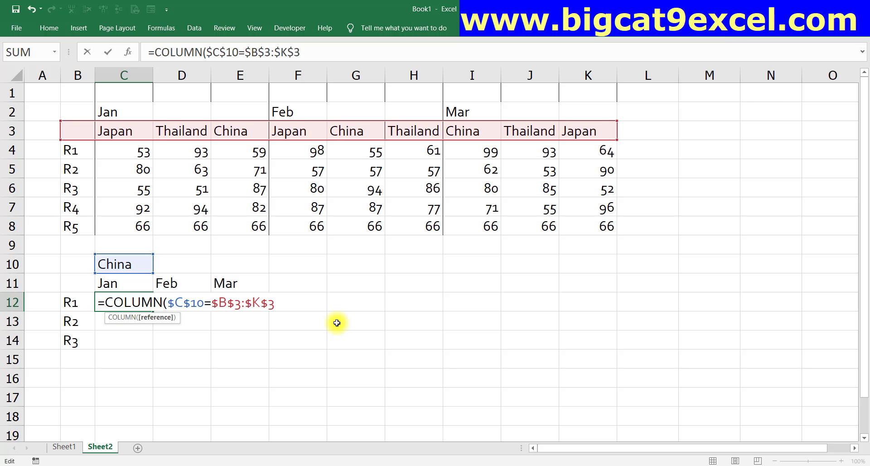
# Complete C12 as =COLUMN($A$1:$K$1)/($C$10=$B$3:$K$3), with A1:K1 made absolute.
pyautogui.write('A')
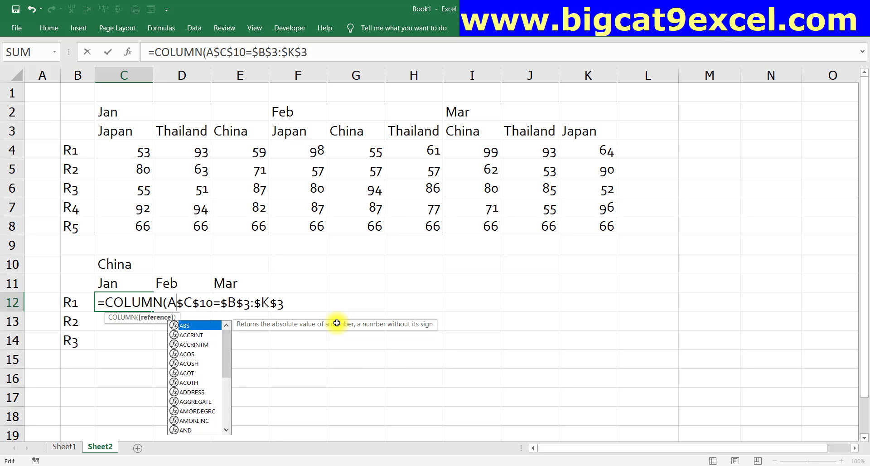
pyautogui.write('1')
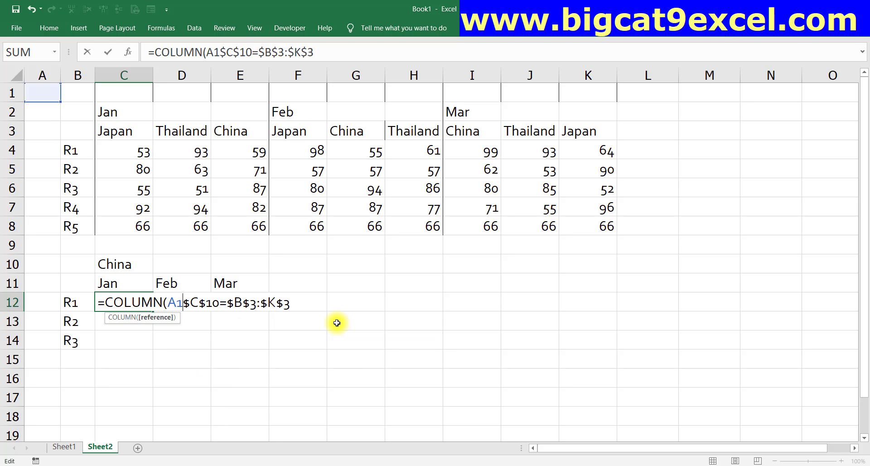
pyautogui.write(':')
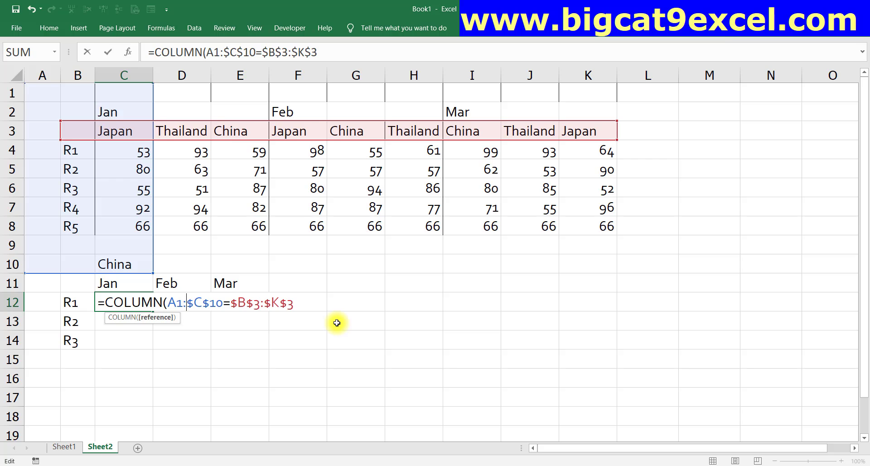
pyautogui.write('K1')
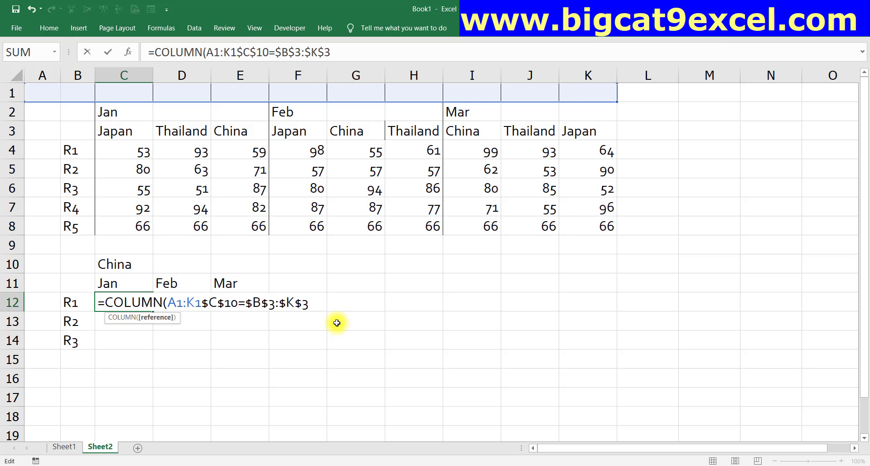
pyautogui.write(')')
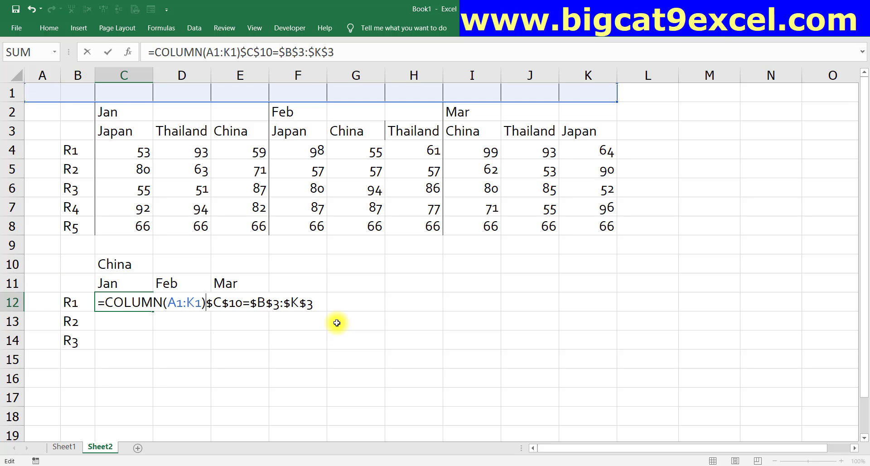
pyautogui.write('/(')
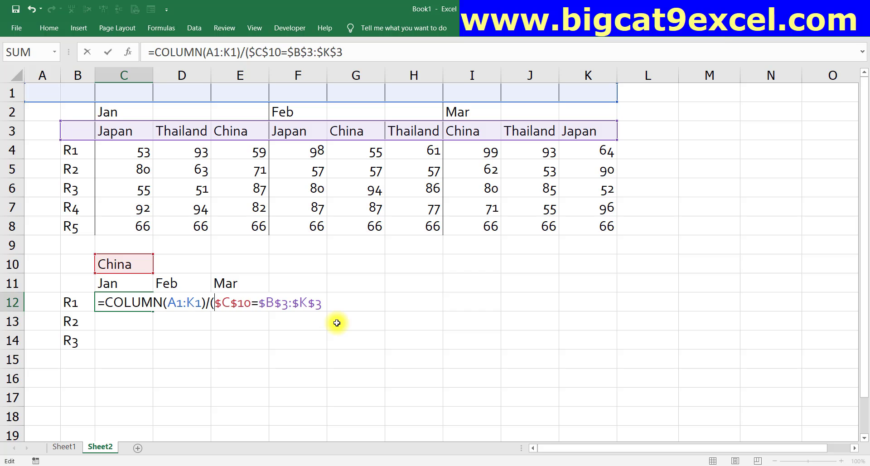
pyautogui.press('End')
pyautogui.write(')')
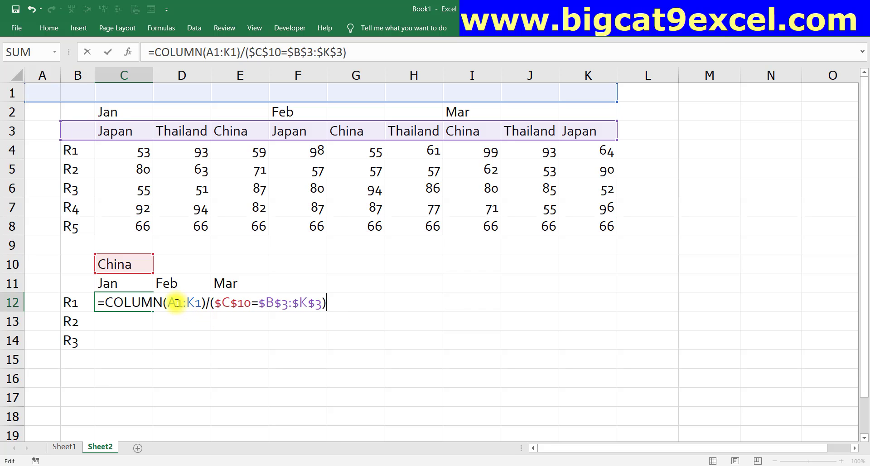
pyautogui.moveTo(168, 302); pyautogui.dragTo(200, 302)
pyautogui.press('F4')
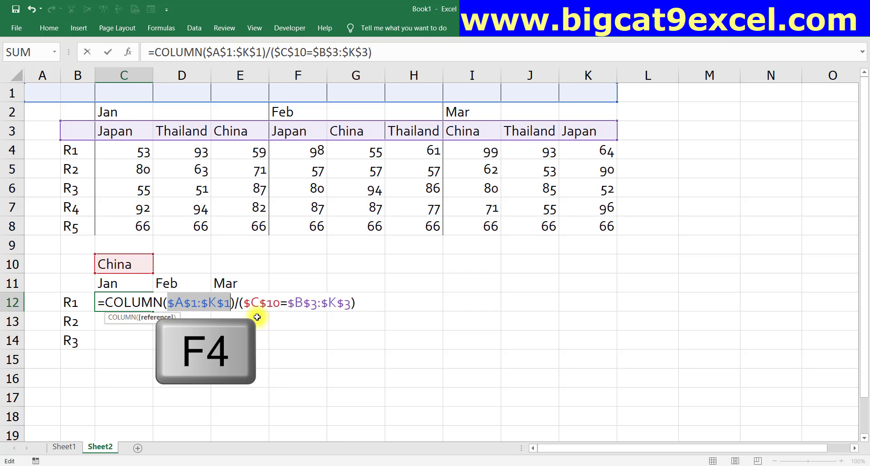
pyautogui.click(362, 303)
pyautogui.press('Return')
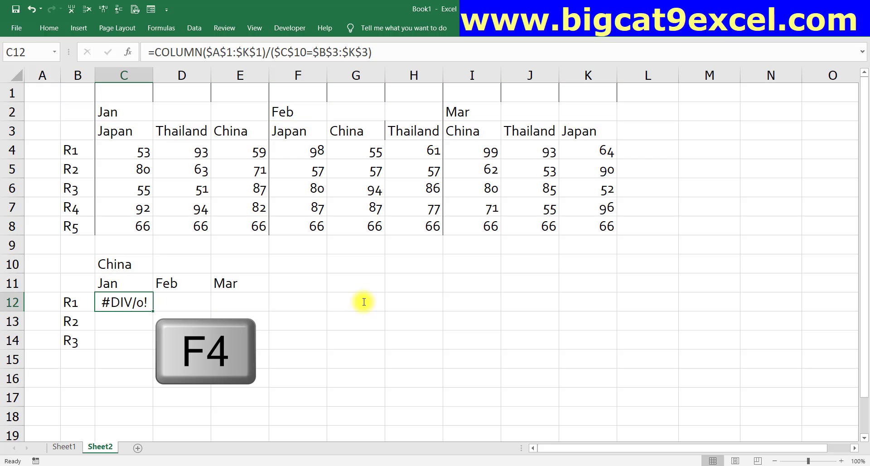
pyautogui.press('F2')
pyautogui.press('Home')
pyautogui.press('Right')
pyautogui.hotkey('shift', 'Right')
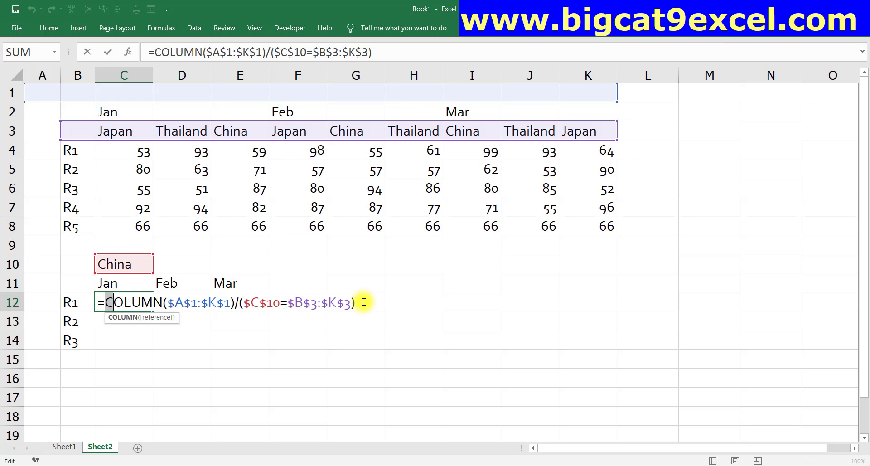
pyautogui.hotkey('shift', 'Right')
pyautogui.hotkey('shift', 'Right')
pyautogui.hotkey('shift', 'Right')
pyautogui.hotkey('shift', 'Right')
pyautogui.hotkey('shift', 'Right')
pyautogui.hotkey('shift', 'Right')
pyautogui.hotkey('shift', 'Right')
pyautogui.hotkey('shift', 'Right')
pyautogui.hotkey('shift', 'Right')
pyautogui.hotkey('shift', 'Right')
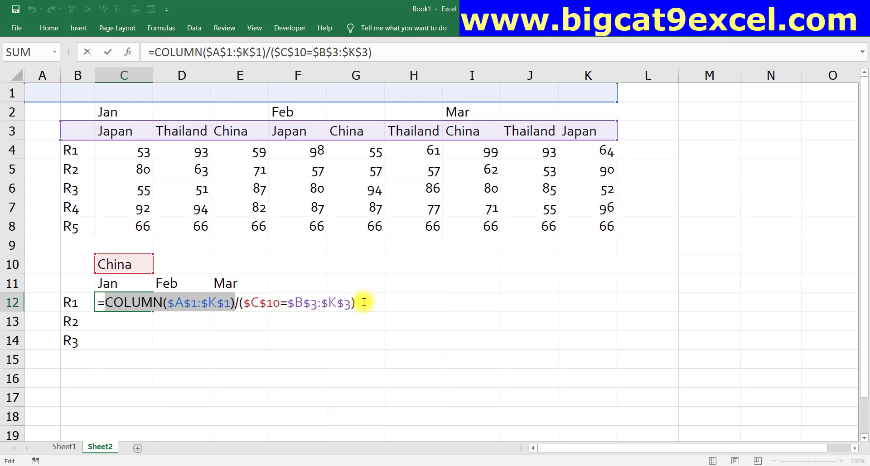
pyautogui.press('F9')
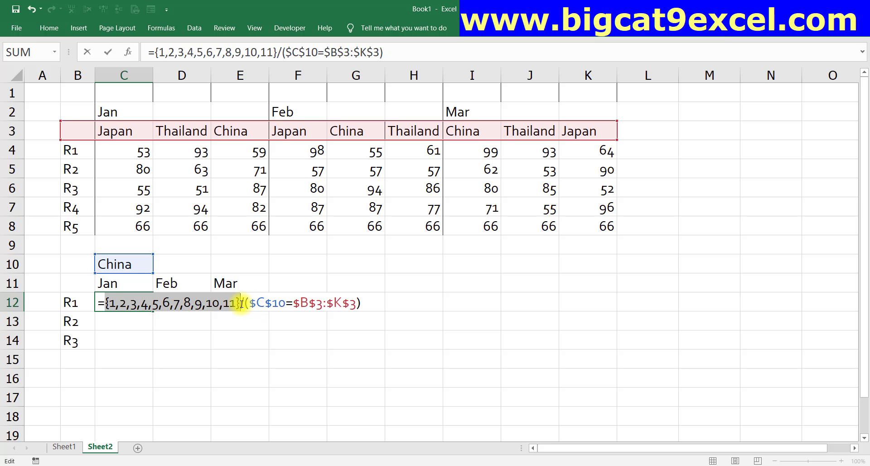
pyautogui.moveTo(245, 303); pyautogui.dragTo(409, 316)
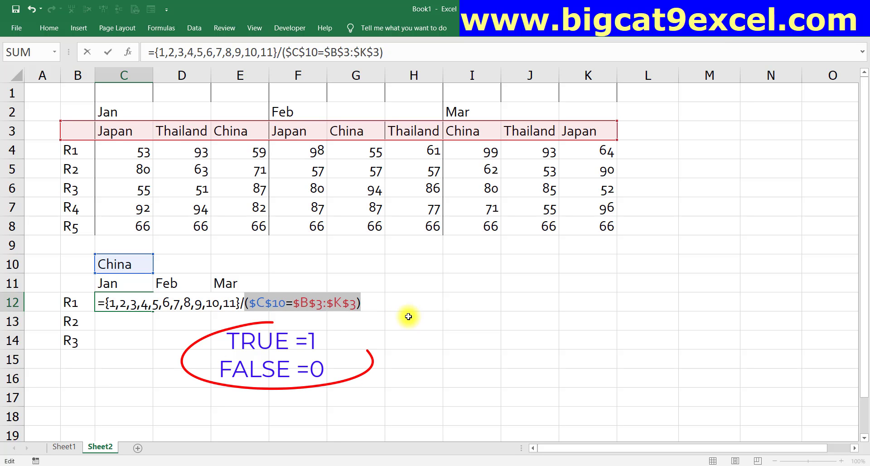
pyautogui.press('F9')
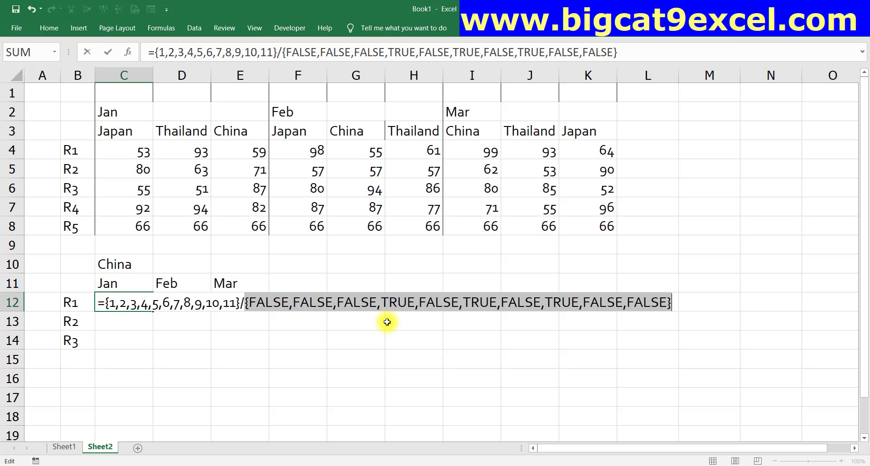
pyautogui.press('Escape')
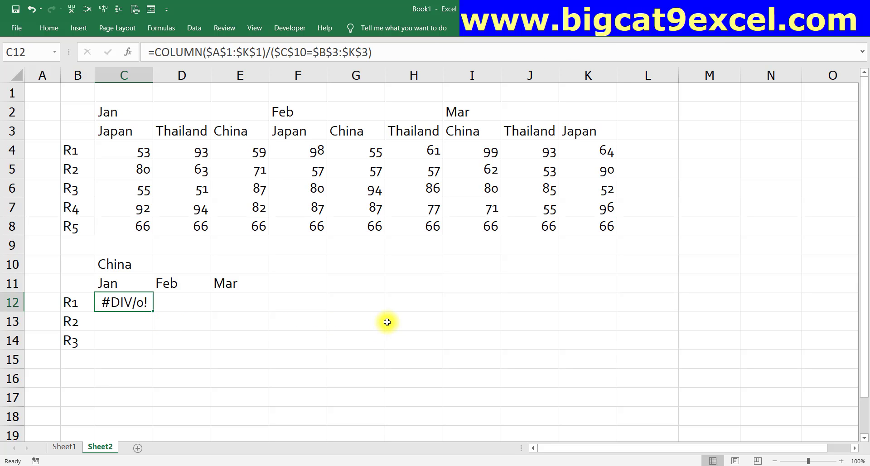
pyautogui.press('F2')
pyautogui.press('F9')
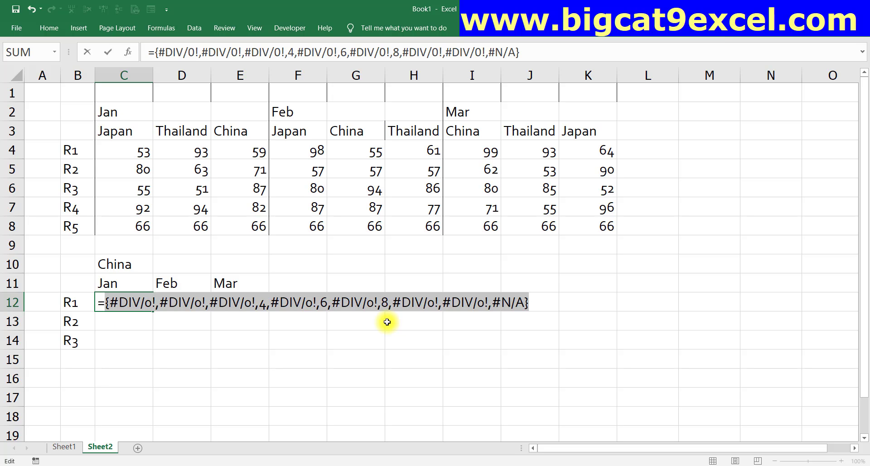
pyautogui.hotkey('ctrl', 'z')
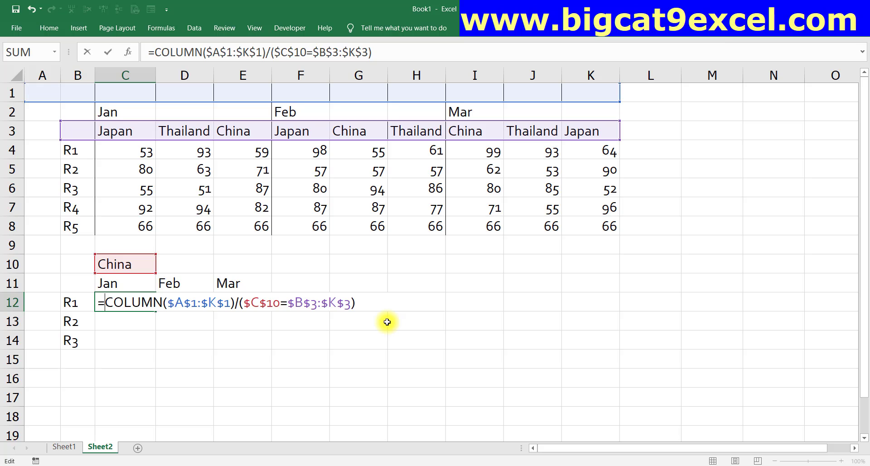
pyautogui.write('AGG')
# Turn C12 into =AGGREGATE(15,6,COLUMN($A$1:$K$1)/($C$10=$B$3:$K$3),COLUMN(A$1)).
pyautogui.press('Tab')
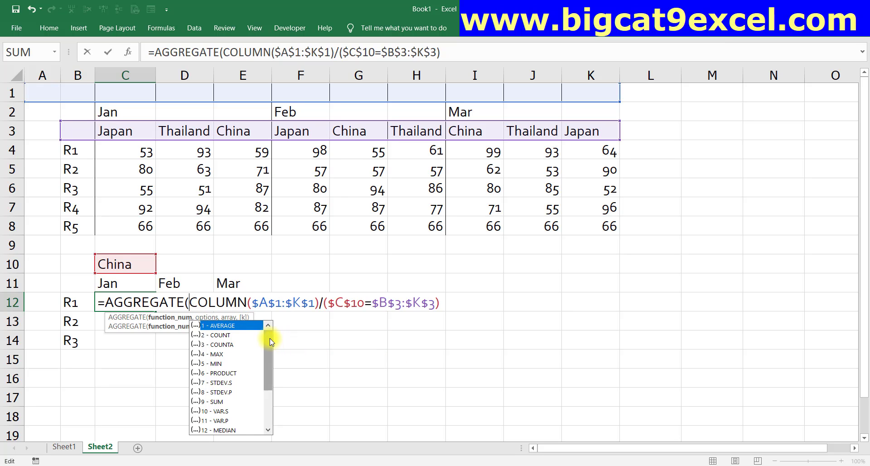
pyautogui.scroll(-3, 261, 381)
pyautogui.click(217, 392)
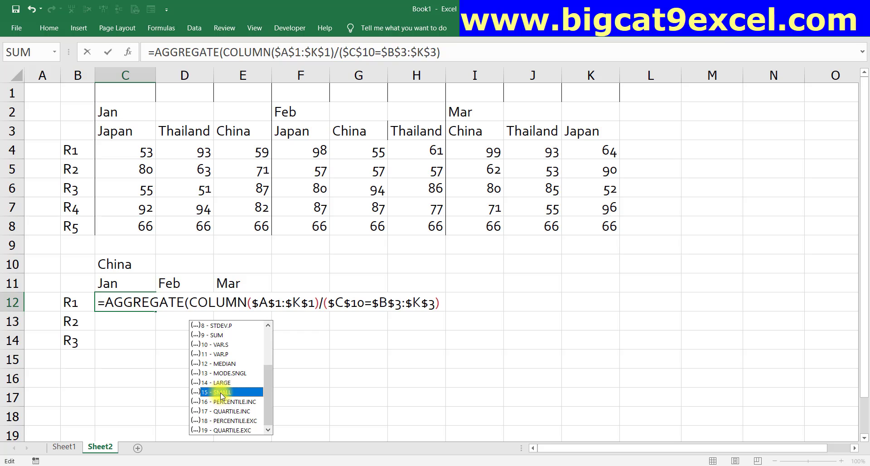
pyautogui.doubleClick(217, 392)
pyautogui.write(',')
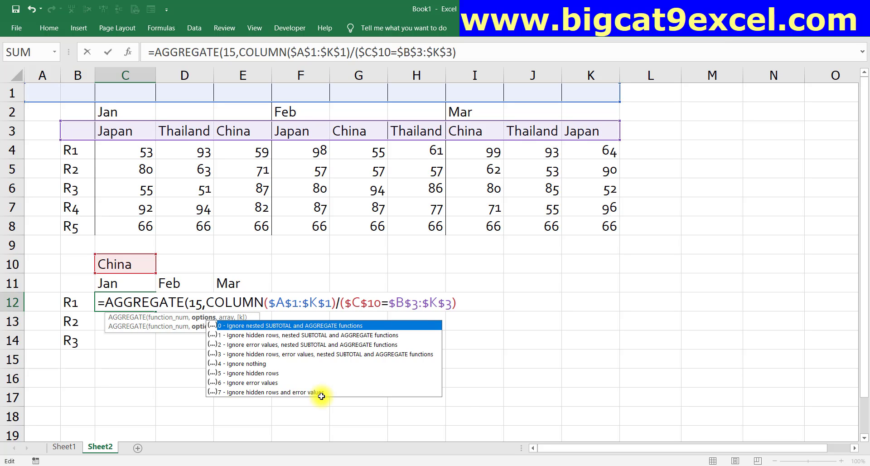
pyautogui.write('6')
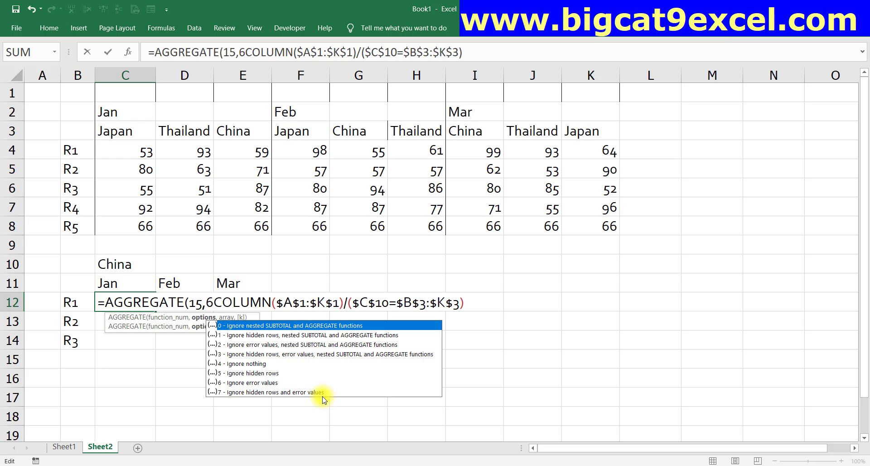
pyautogui.write(',')
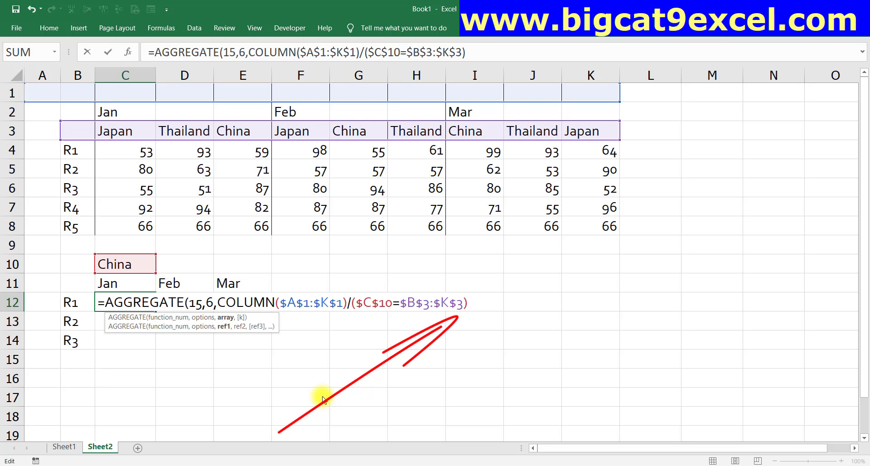
pyautogui.click(480, 307)
pyautogui.write(',COLUMN(')
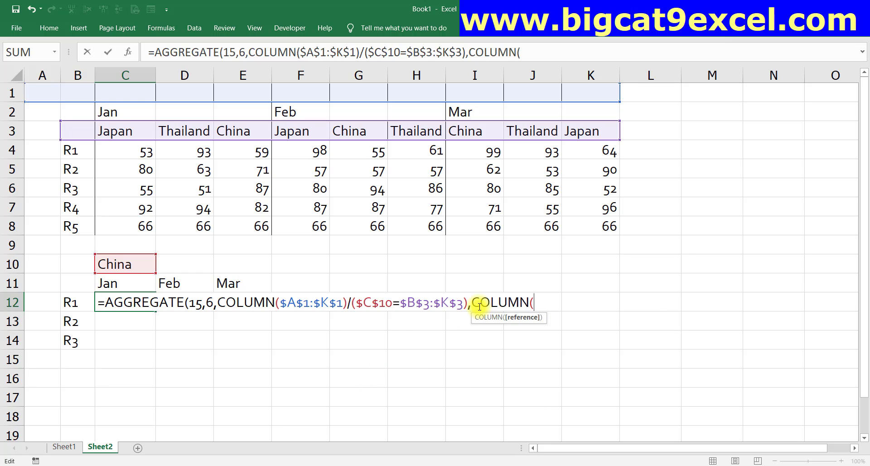
pyautogui.write('A999')
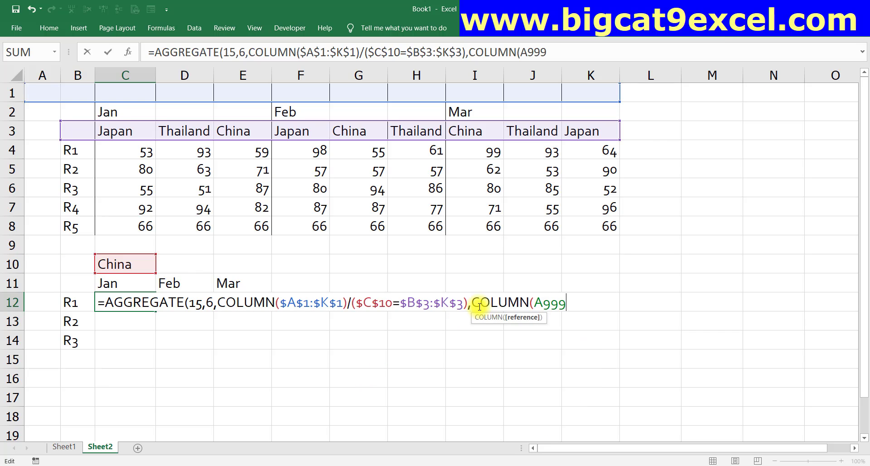
pyautogui.press('BackSpace')
pyautogui.press('BackSpace')
pyautogui.press('BackSpace')
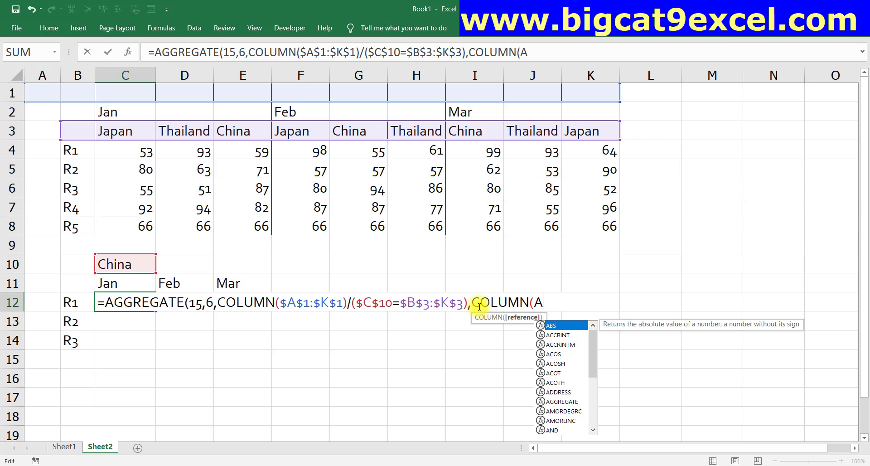
pyautogui.write('1')
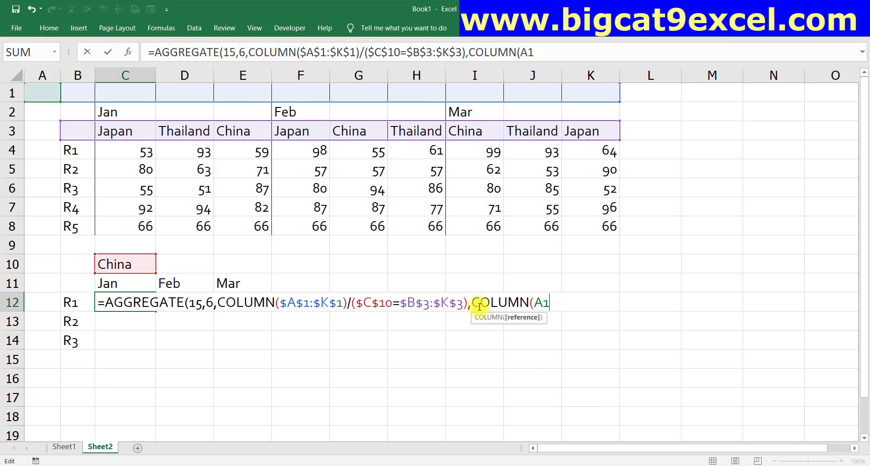
pyautogui.press('F4')
pyautogui.press('F4')
pyautogui.write(')')
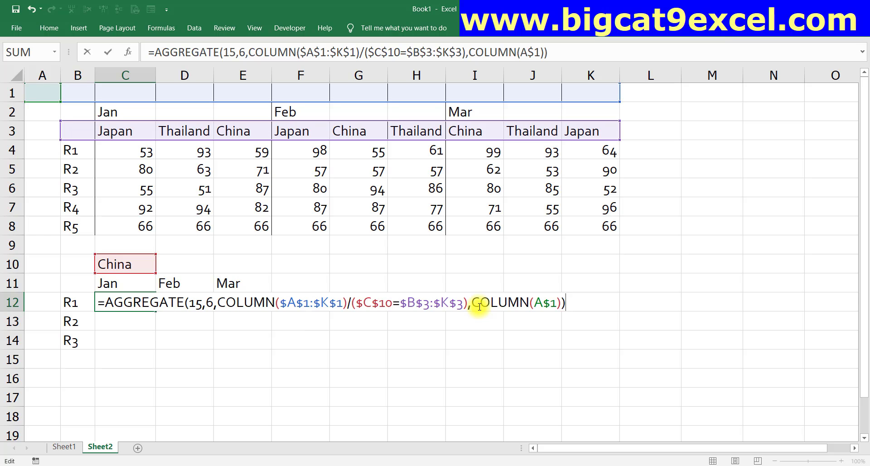
pyautogui.hotkey('ctrl', 'Return')
# Fill the AGGREGATE formula into C12:E14 and reopen C12 for editing.
pyautogui.hotkey('ctrl', 'c')
pyautogui.hotkey('shift', 'Right')
pyautogui.hotkey('shift', 'Right')
pyautogui.hotkey('ctrl', 'v')
pyautogui.press('Down')
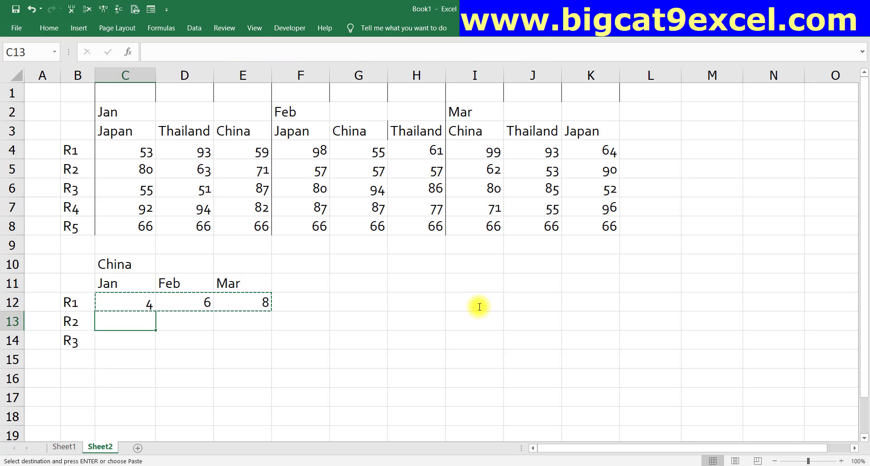
pyautogui.hotkey('shift', 'Down')
pyautogui.hotkey('shift', 'Right')
pyautogui.hotkey('shift', 'Right')
pyautogui.press('Return')
pyautogui.press('Up')
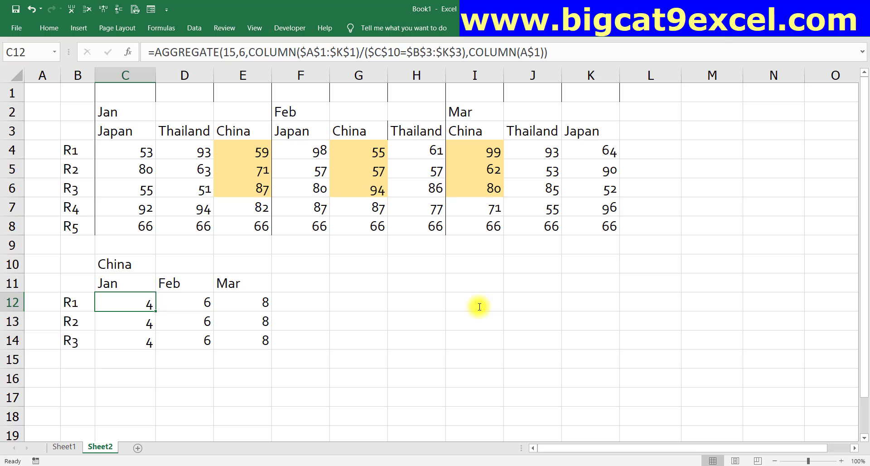
pyautogui.press('F2')
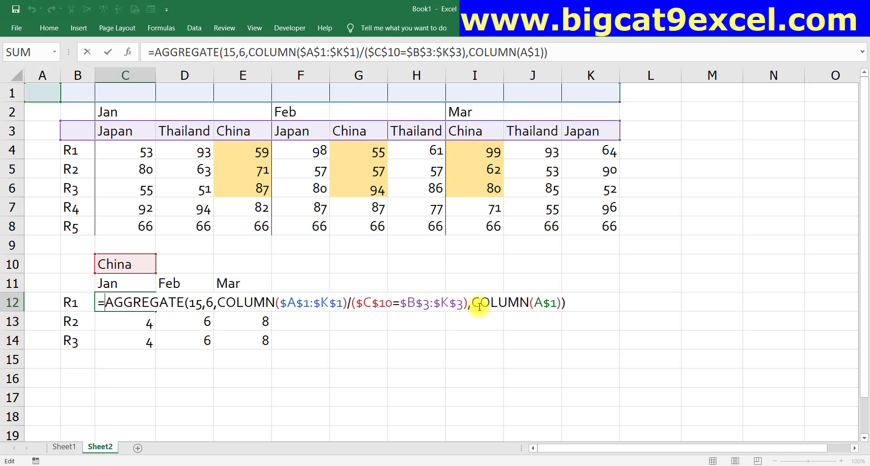
# Wrap C12's AGGREGATE column formula in VLOOKUP($B12,$B$4:$K$8,…,FALSE).
pyautogui.write('VLOOKUP(')
pyautogui.click(76, 303)
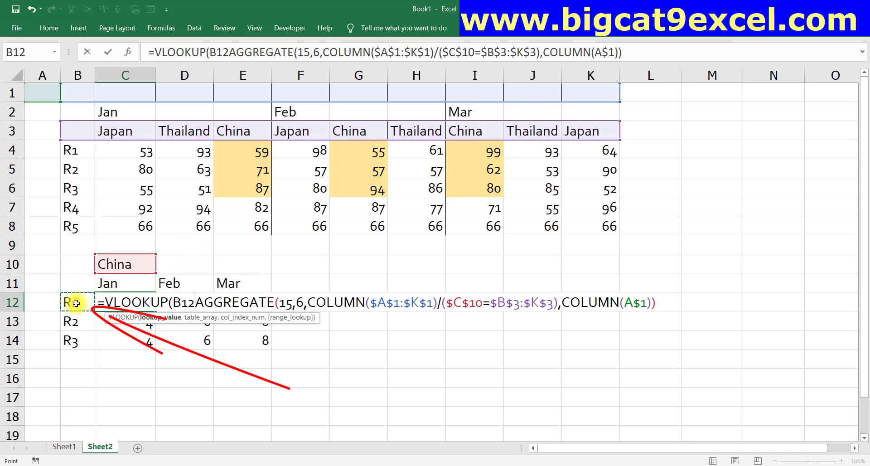
pyautogui.press('F4')
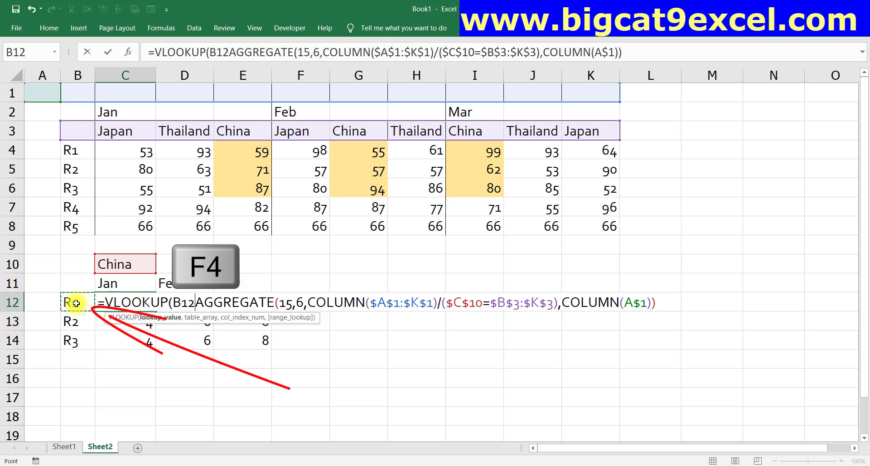
pyautogui.press('F4')
pyautogui.press('F4')
pyautogui.press('F4')
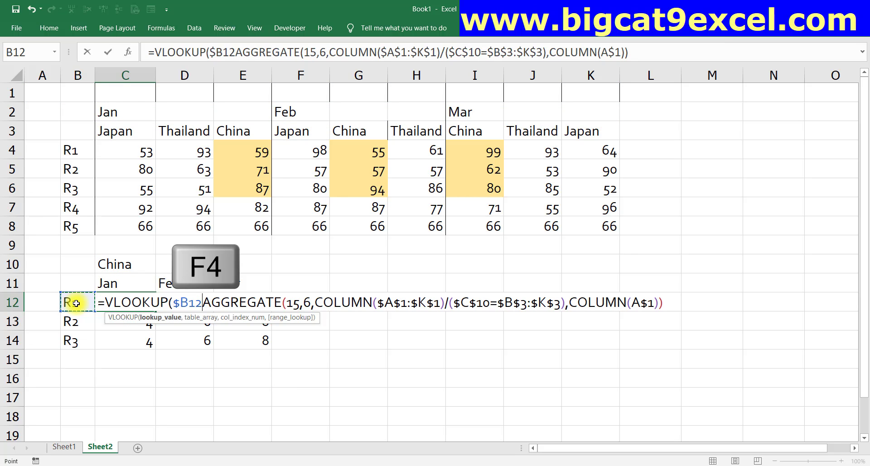
pyautogui.write(',')
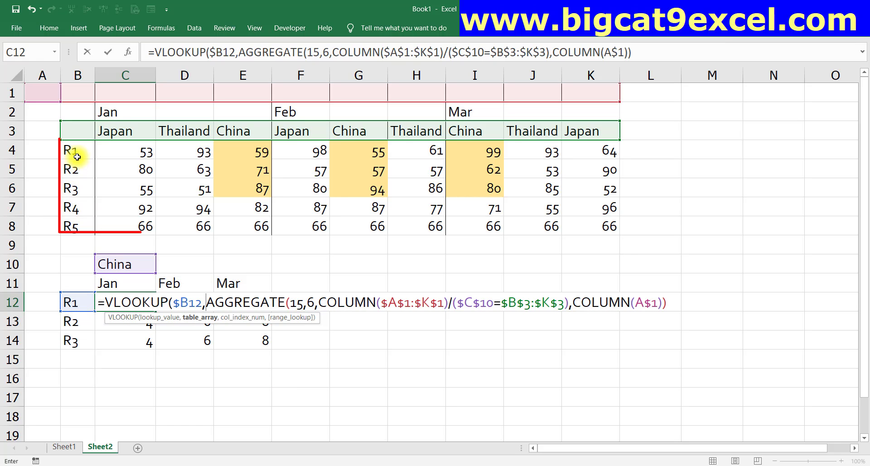
pyautogui.click(78, 150)
pyautogui.hotkey('ctrl', 'shift', 'Down')
pyautogui.hotkey('shift', 'Right')
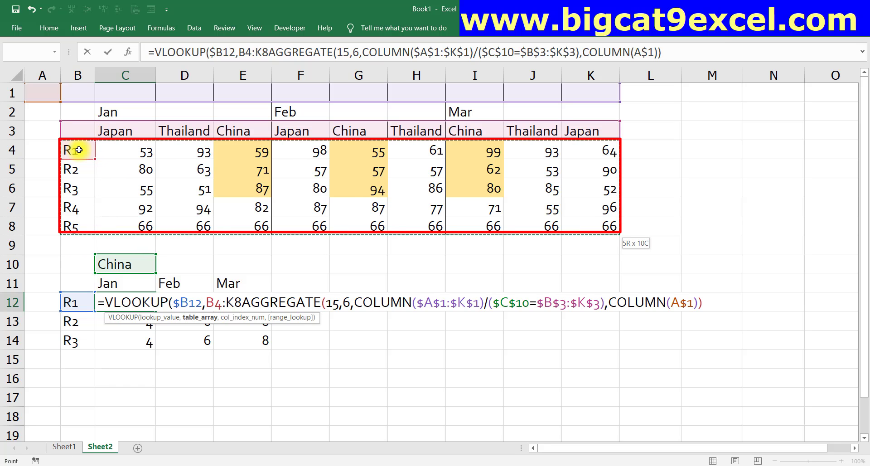
pyautogui.press('F4')
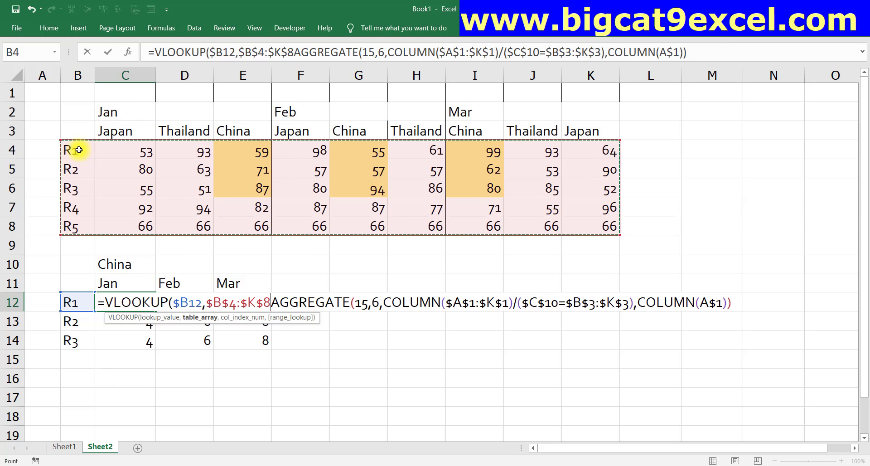
pyautogui.write(',')
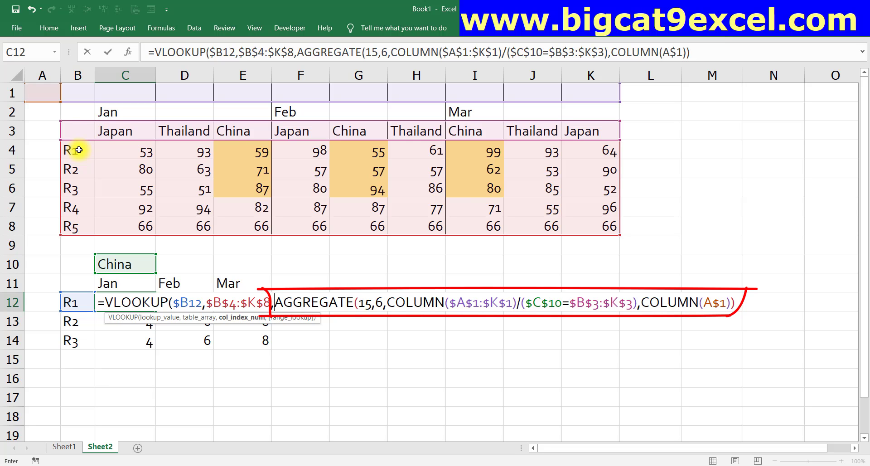
pyautogui.click(742, 302)
pyautogui.write(',')
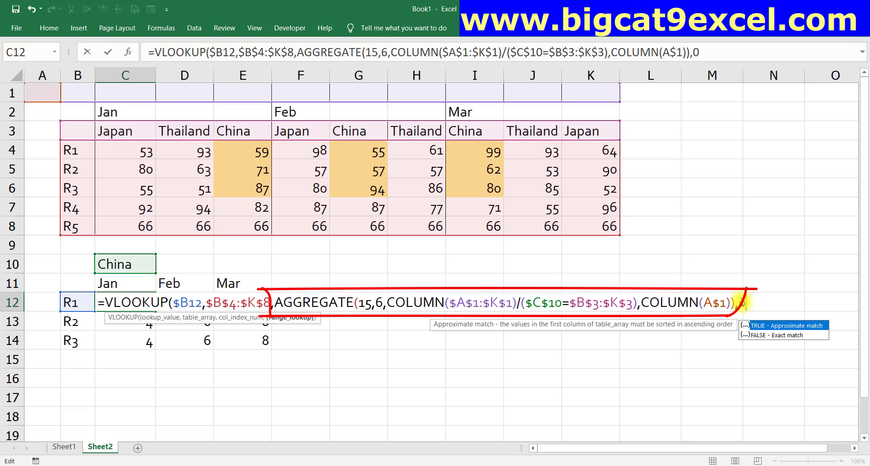
pyautogui.write('F')
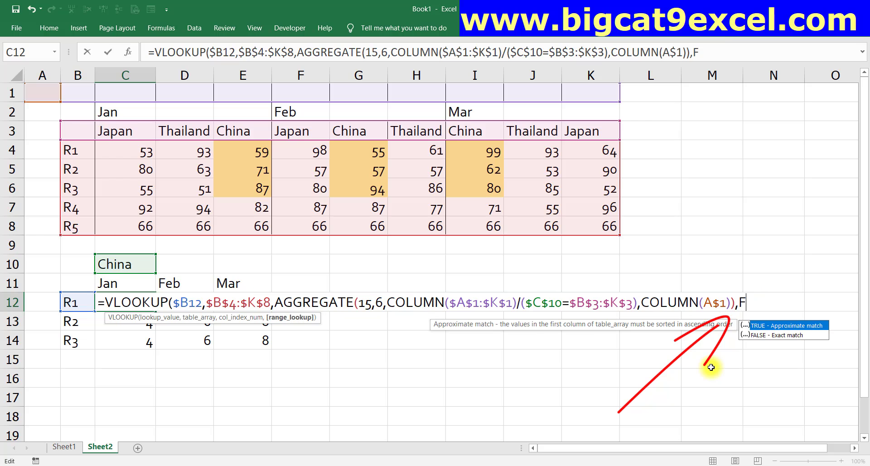
pyautogui.write('ALSE)')
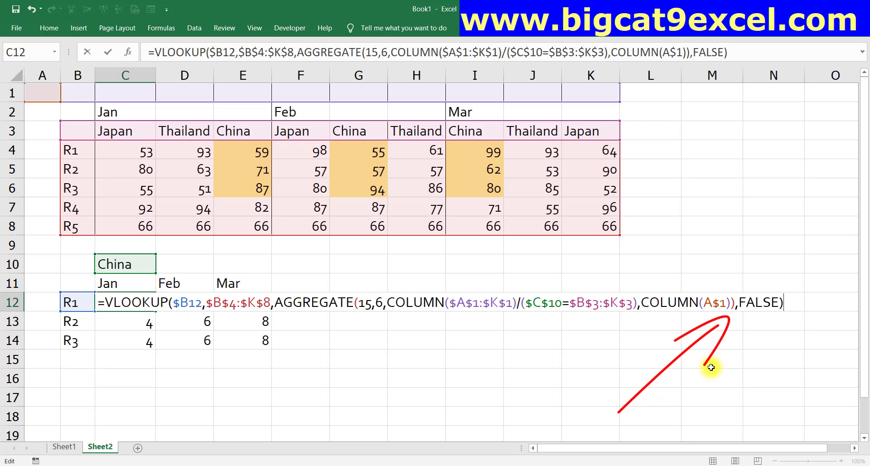
pyautogui.hotkey('ctrl', 'Return')
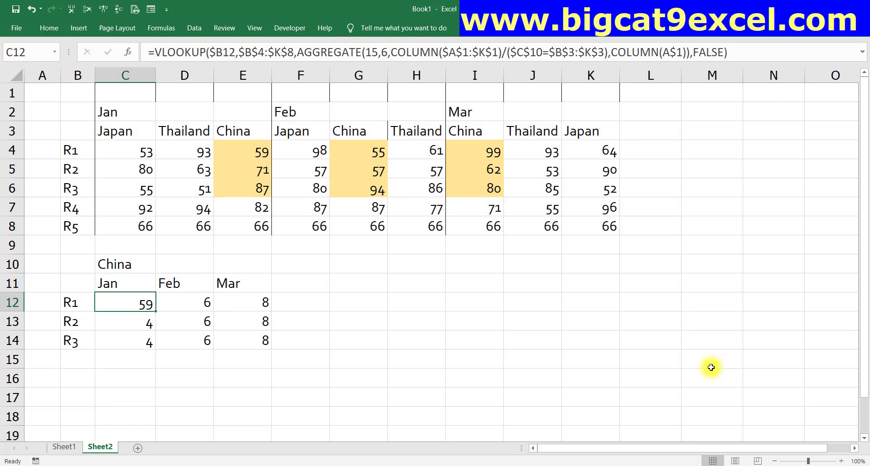
# Copy the C12 formula over C12:E14 to show the R1–R3 Jan–Mar scores.
pyautogui.hotkey('ctrl', 'c')
pyautogui.hotkey('shift', 'Right')
pyautogui.hotkey('shift', 'Right')
pyautogui.hotkey('shift', 'Down')
pyautogui.hotkey('shift', 'Down')
pyautogui.press('Return')
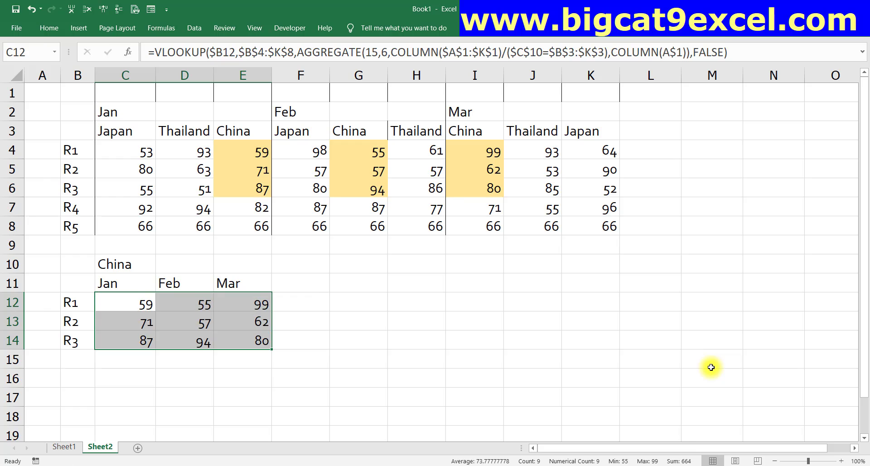
pyautogui.press('Right')
pyautogui.press('Right')
pyautogui.press('Right')
pyautogui.press('Right')
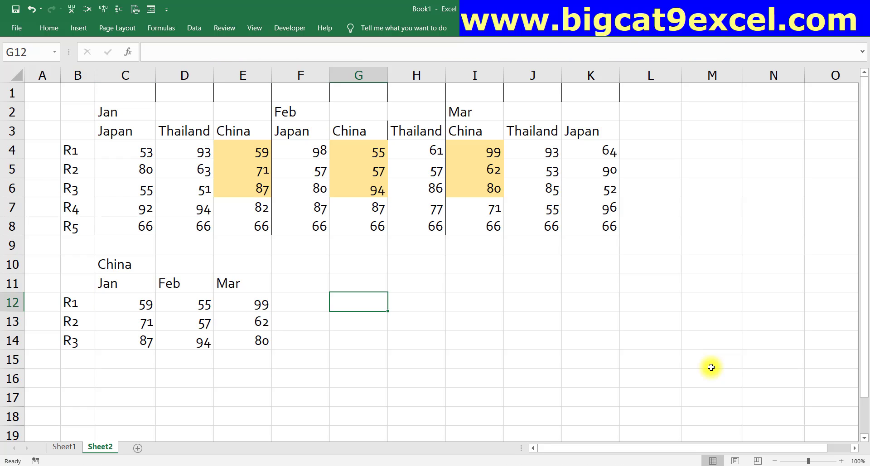
# Enter =FORMULATEXT(C12) in G12 to display C12's formula as text.
pyautogui.write('=FORMULATEXT(')
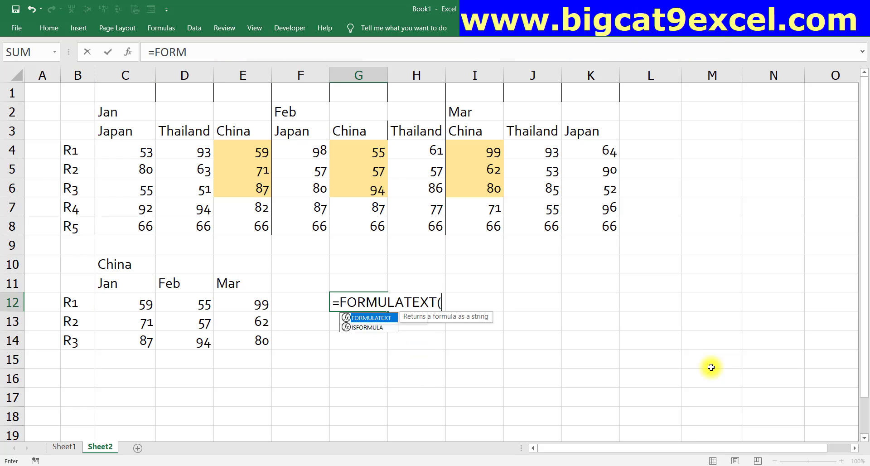
pyautogui.press('Tab')
pyautogui.press('Left')
# Move the FORMULATEXT cell to A16, then reopen C12's formula at the FALSE argument.
pyautogui.press('Left')
pyautogui.press('Left')
pyautogui.press('Left')
pyautogui.press('Return')
pyautogui.press('Up')
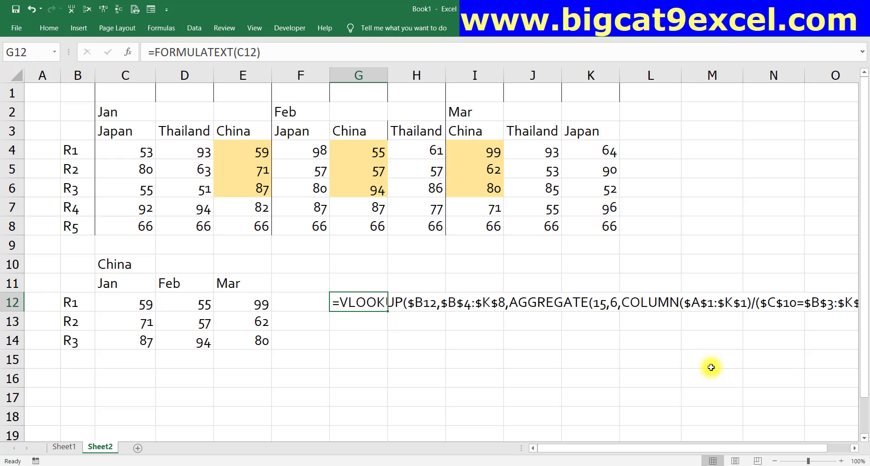
pyautogui.hotkey('ctrl', 'c')
pyautogui.press('Left')
pyautogui.press('Home')
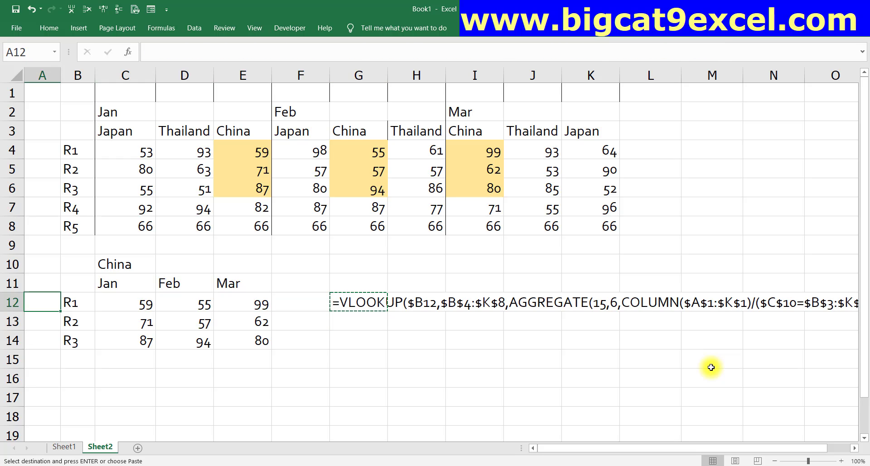
pyautogui.press('Down')
pyautogui.press('Down')
pyautogui.press('Down')
pyautogui.press('Down')
pyautogui.press('Return')
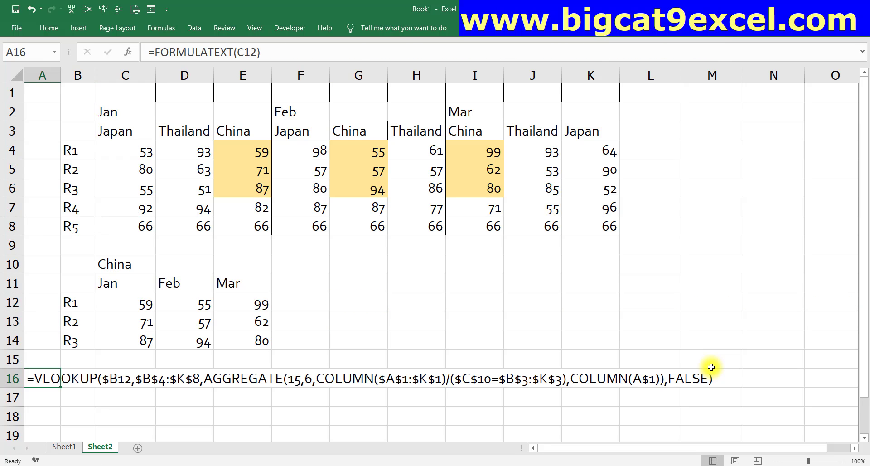
pyautogui.press('Up')
pyautogui.press('Up')
pyautogui.press('Up')
pyautogui.press('Up')
pyautogui.press('Right')
pyautogui.press('Right')
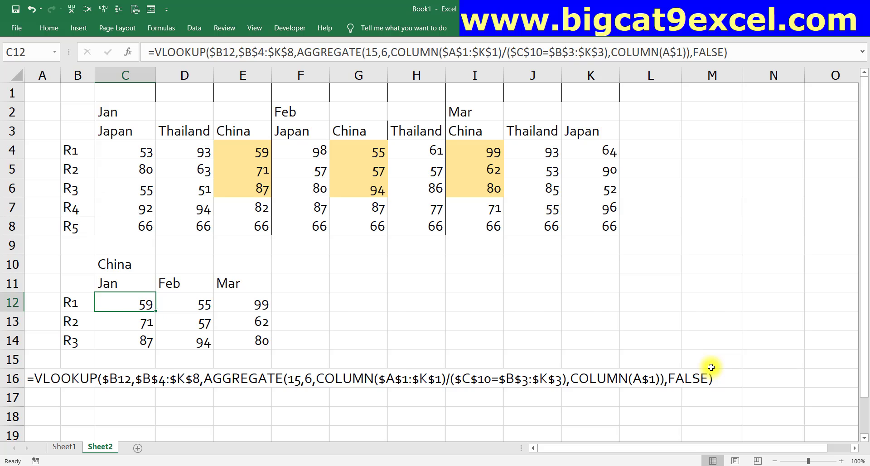
pyautogui.press('F2')
pyautogui.press('Left')
pyautogui.press('Left')
pyautogui.press('Left')
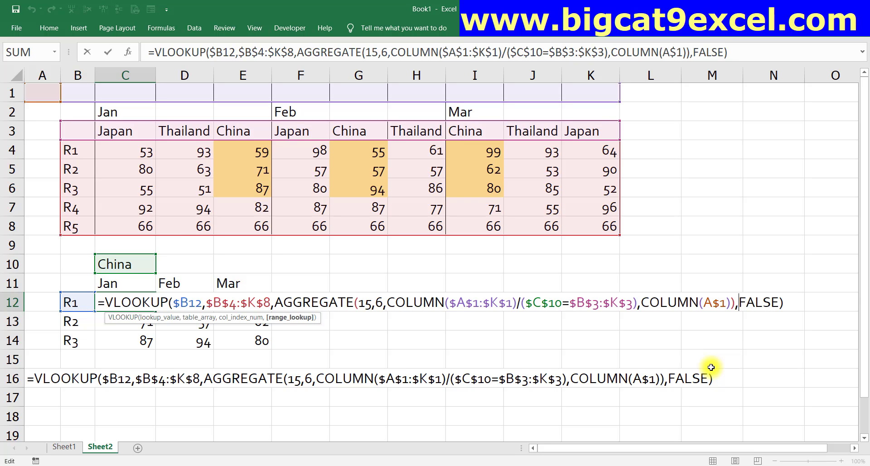
# Replace FALSE with 0 as the match argument in C12's VLOOKUP.
pyautogui.write('0')
pyautogui.press('Delete')
pyautogui.press('Delete')
pyautogui.press('Delete')
pyautogui.press('Delete')
pyautogui.press('Delete')
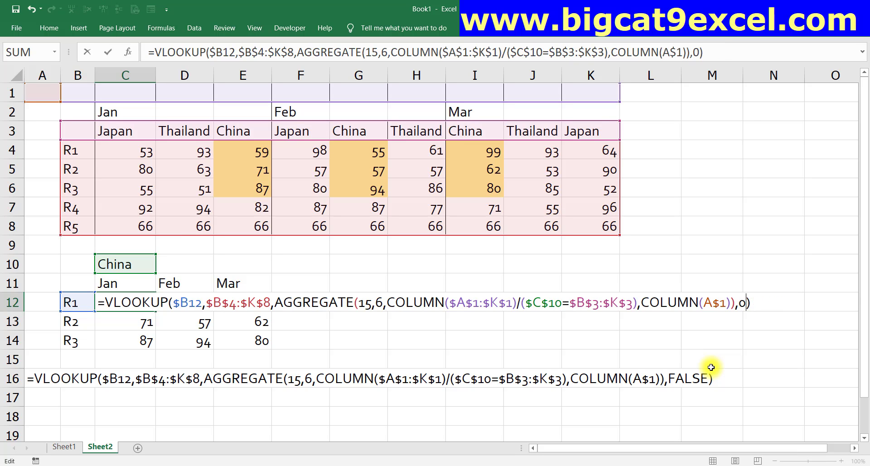
pyautogui.hotkey('ctrl', 'Return')
pyautogui.hotkey('ctrl', 'c')
pyautogui.hotkey('shift', 'Right')
pyautogui.hotkey('shift', 'Right')
pyautogui.hotkey('shift', 'Down')
pyautogui.hotkey('shift', 'Down')
pyautogui.press('Right')
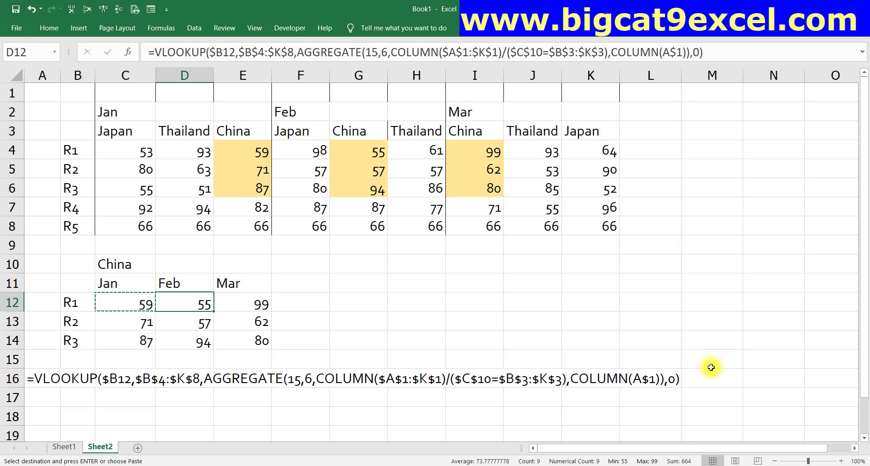
# Refill the China table with the updated formula across the R1 row, then R2–R3.
pyautogui.hotkey('ctrl', 'z')
pyautogui.hotkey('ctrl', 'z')
pyautogui.hotkey('ctrl', 'z')
pyautogui.hotkey('ctrl', 'z')
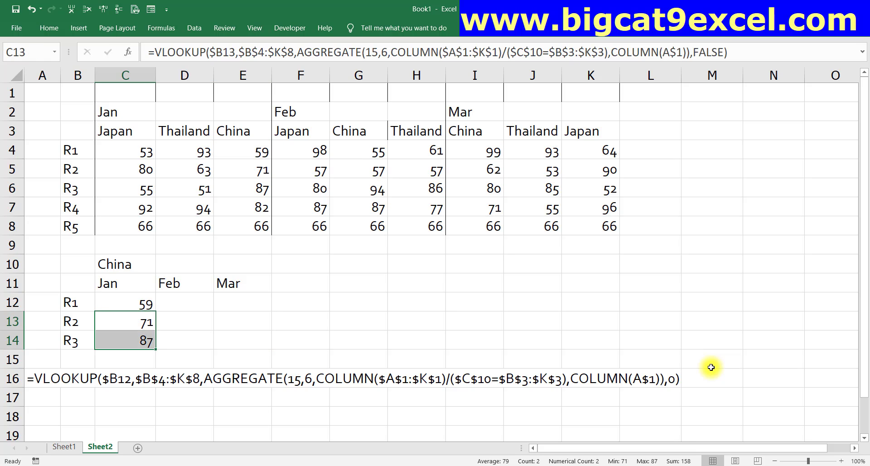
pyautogui.hotkey('ctrl', 'z')
pyautogui.hotkey('shift', 'Right')
pyautogui.hotkey('shift', 'Right')
pyautogui.hotkey('ctrl', 'r')
pyautogui.hotkey('ctrl', 'c')
pyautogui.press('Down')
pyautogui.hotkey('shift', 'Left')
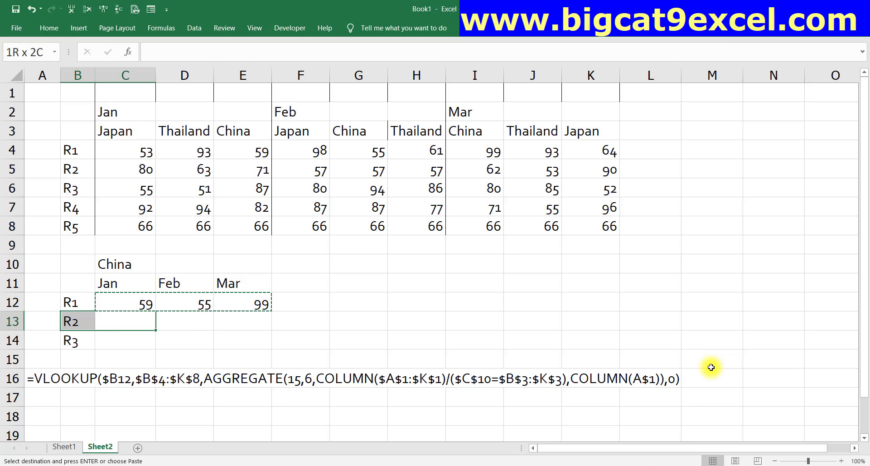
pyautogui.hotkey('shift', 'Down')
pyautogui.hotkey('shift', 'Right')
pyautogui.hotkey('shift', 'Right')
pyautogui.hotkey('shift', 'Right')
pyautogui.press('Return')
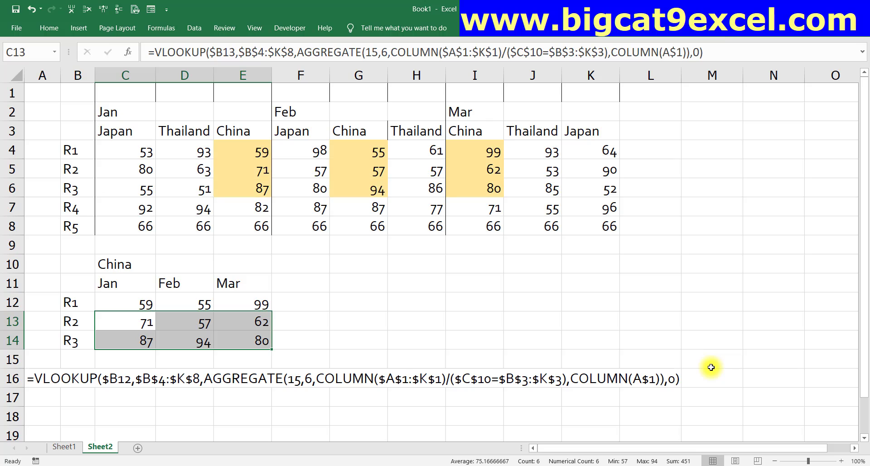
pyautogui.press('Up')
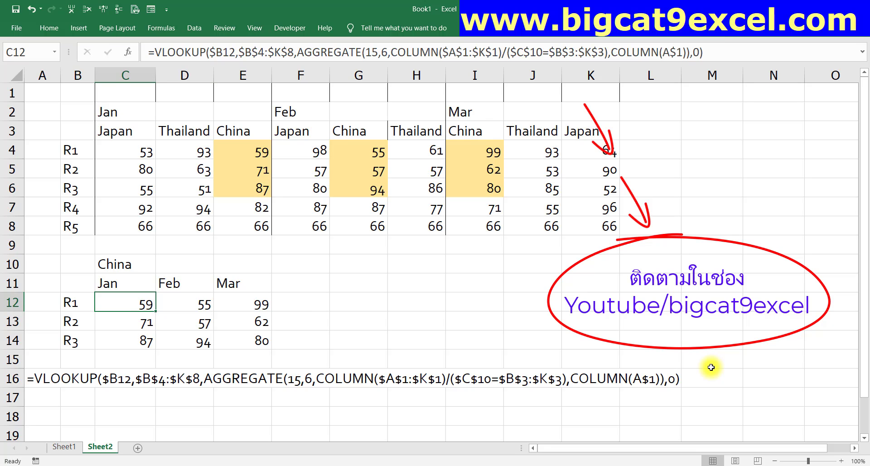